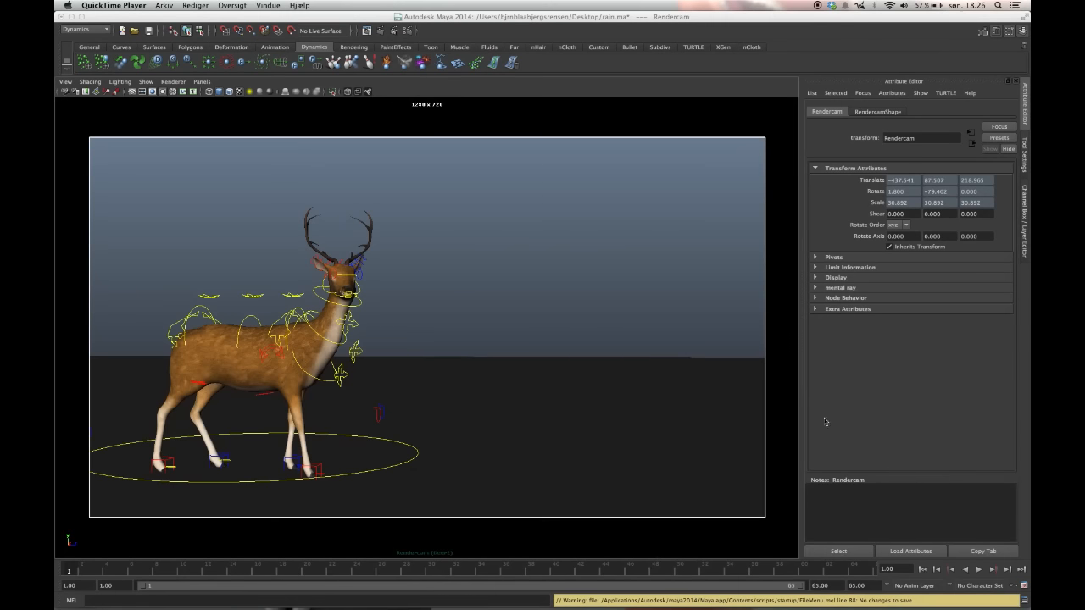
Step: Set the playback speed to Play every frame and the max playback speed to Real-time [24 fps], and save the preferences
left_click(1024, 586)
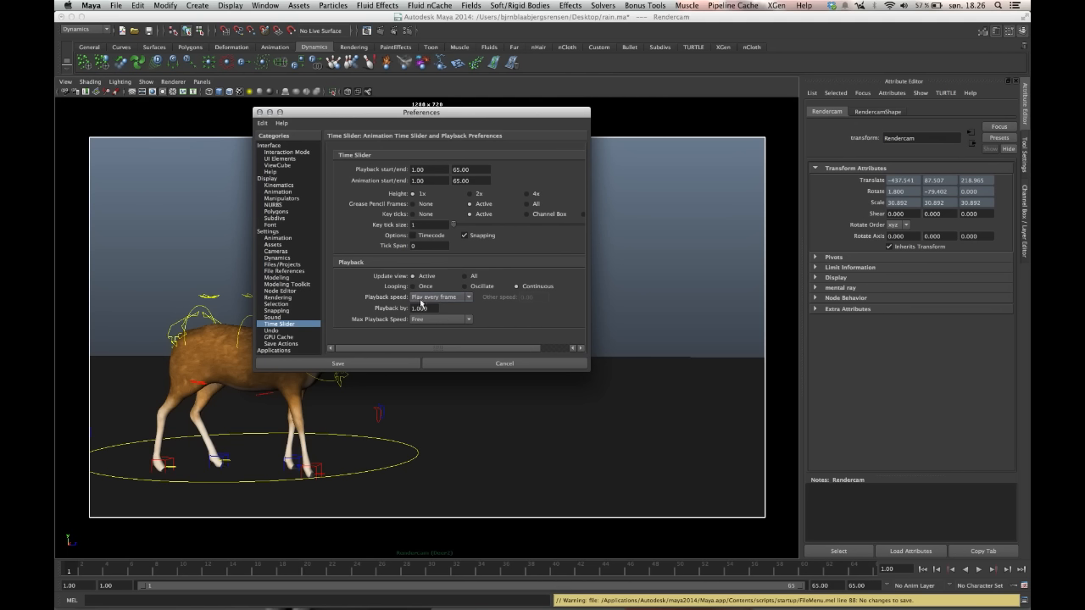
left_click(462, 299)
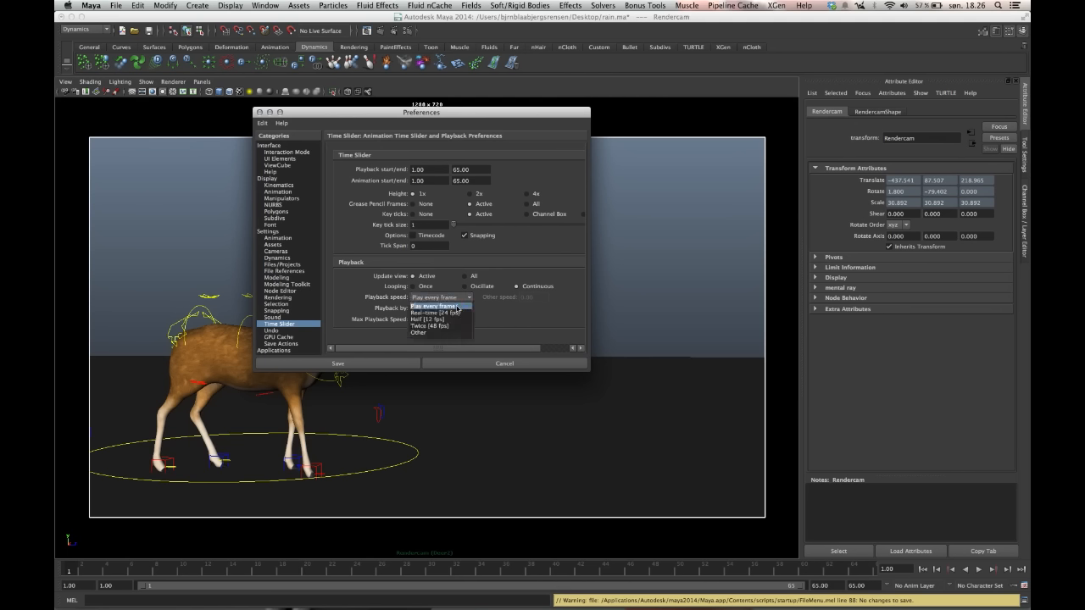
left_click(455, 309)
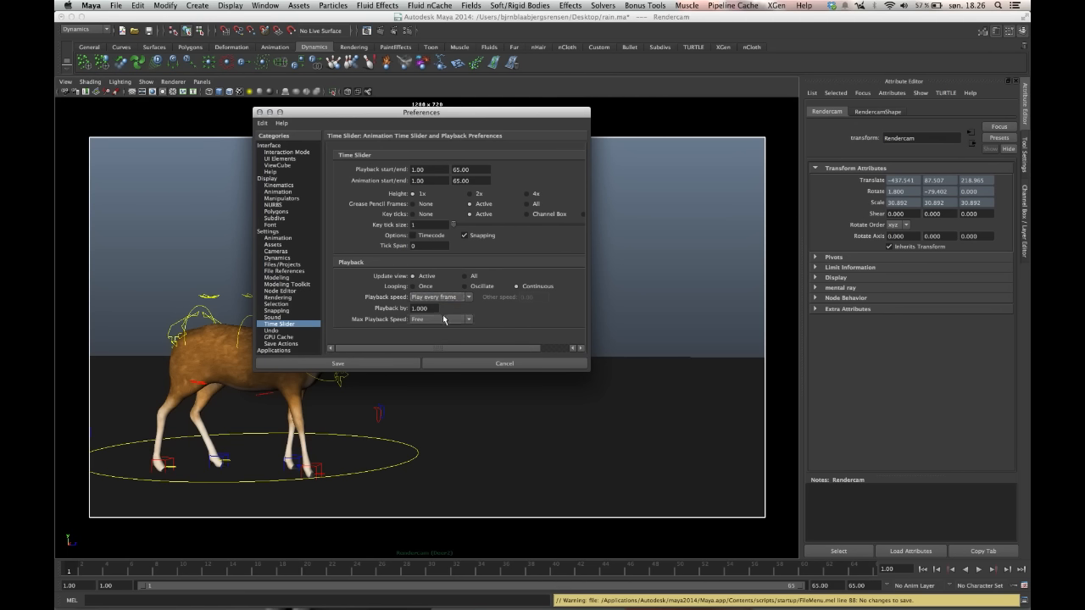
left_click(441, 320)
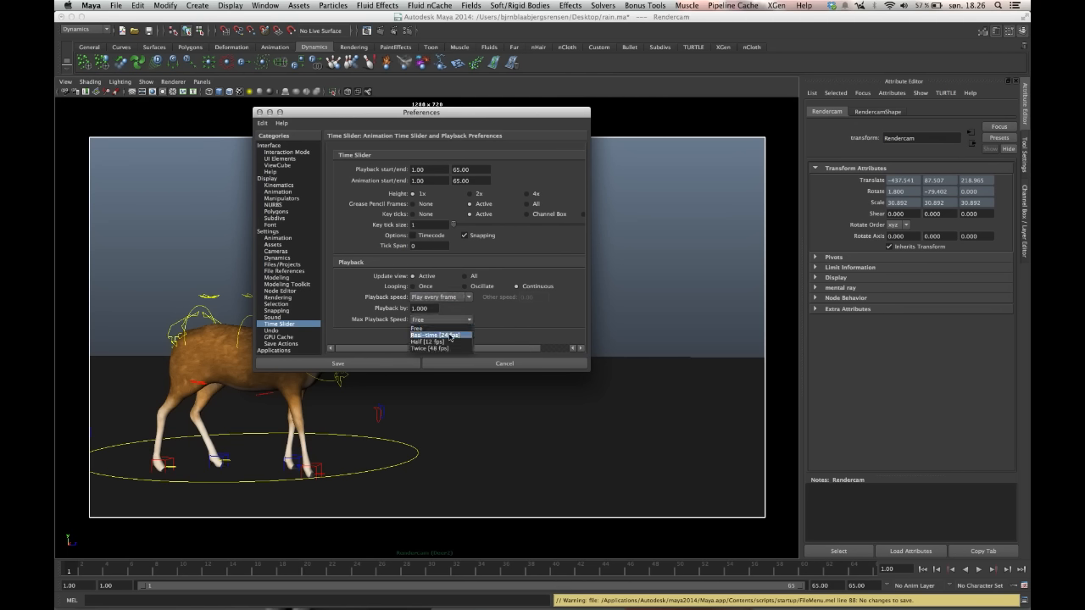
left_click(455, 336)
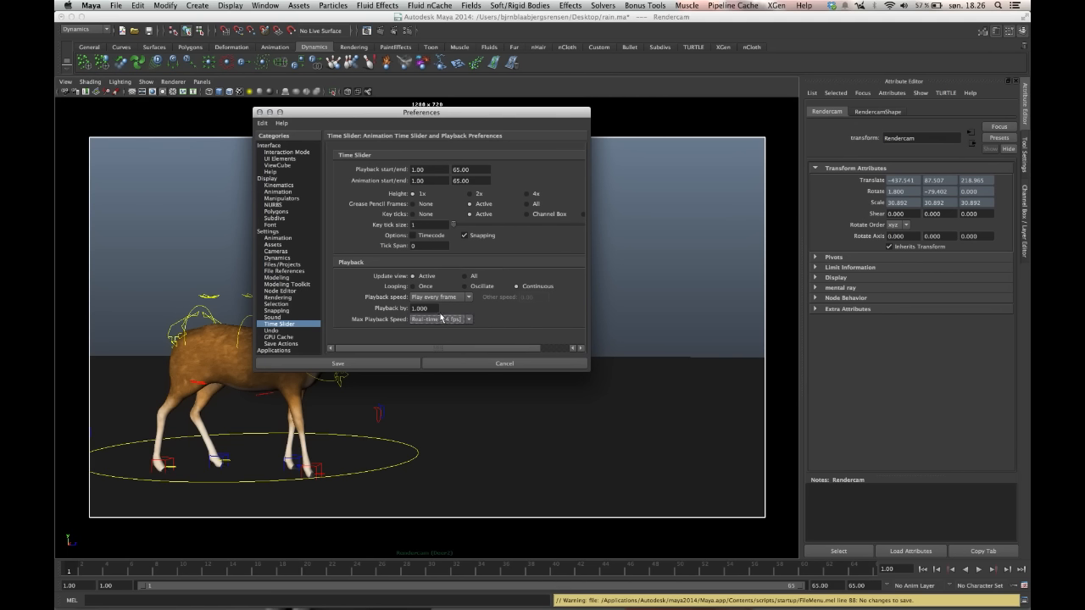
left_click(378, 366)
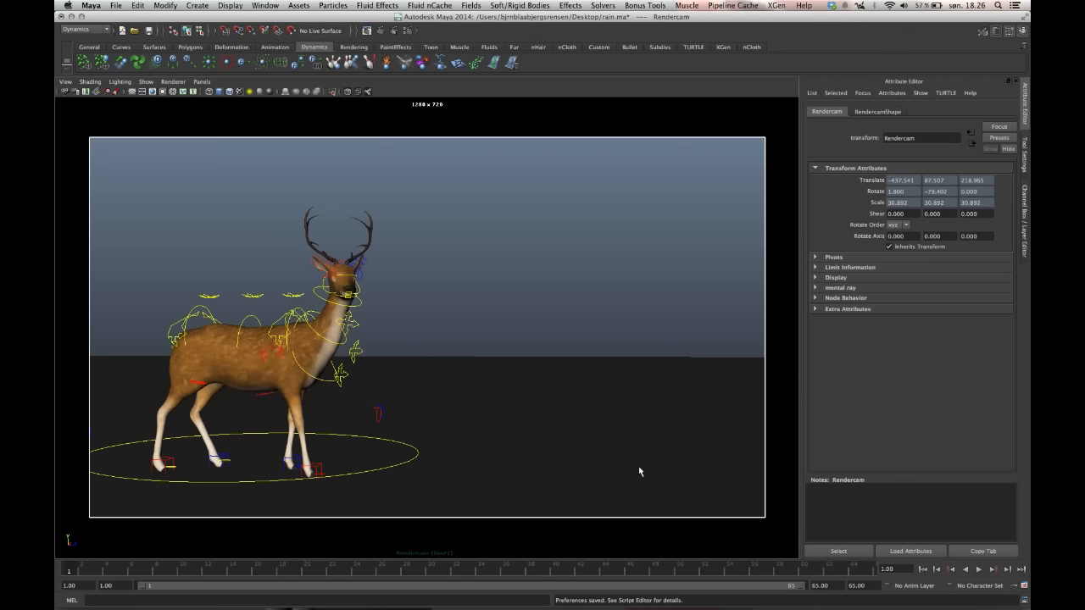
Step: Play the deer animation to review it, and return to the first frame
left_click(979, 571)
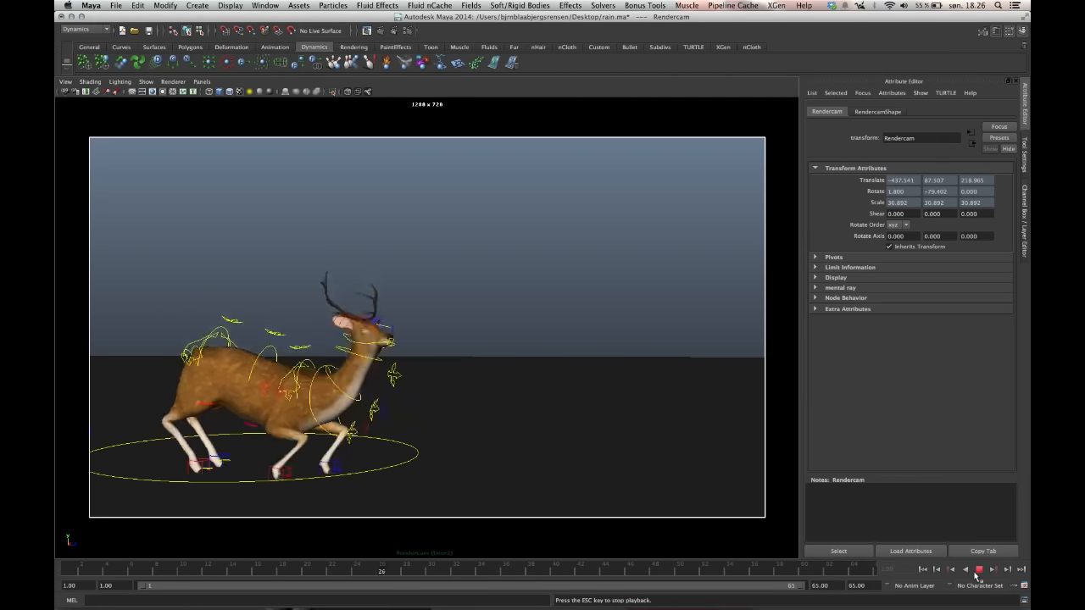
left_click(937, 574)
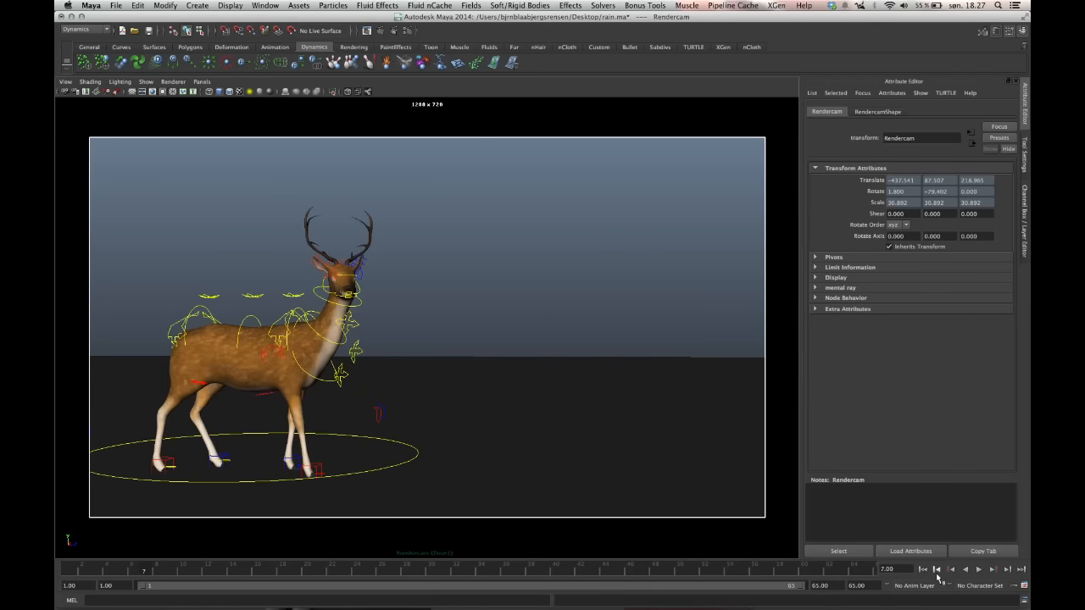
left_click(937, 574)
left_click(923, 570)
Step: Create a particle emitter of type Volume with the default rate, and close its options
left_click(333, 6)
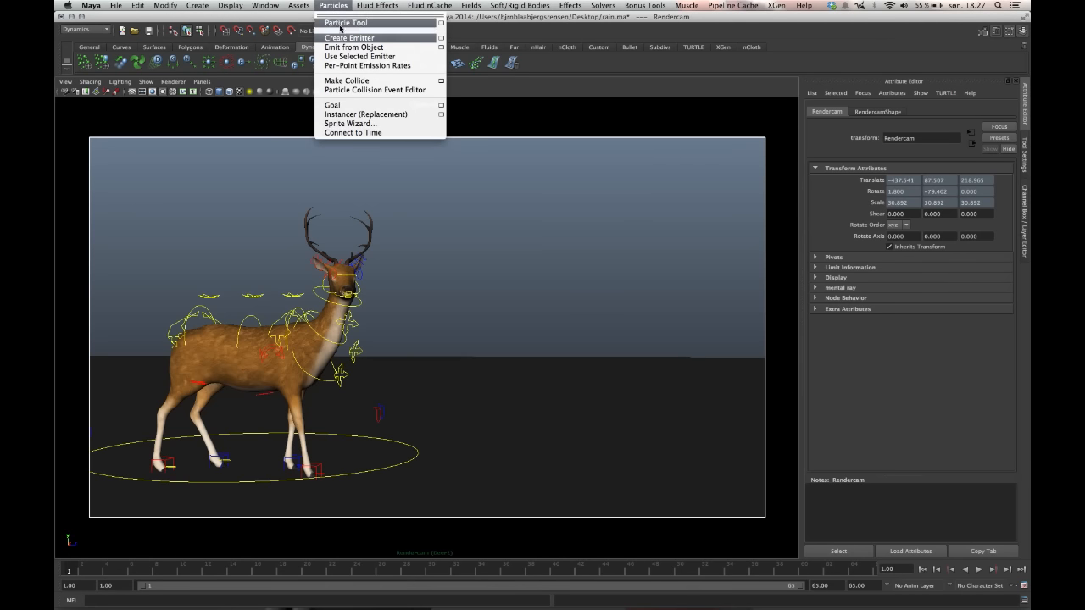
left_click(442, 42)
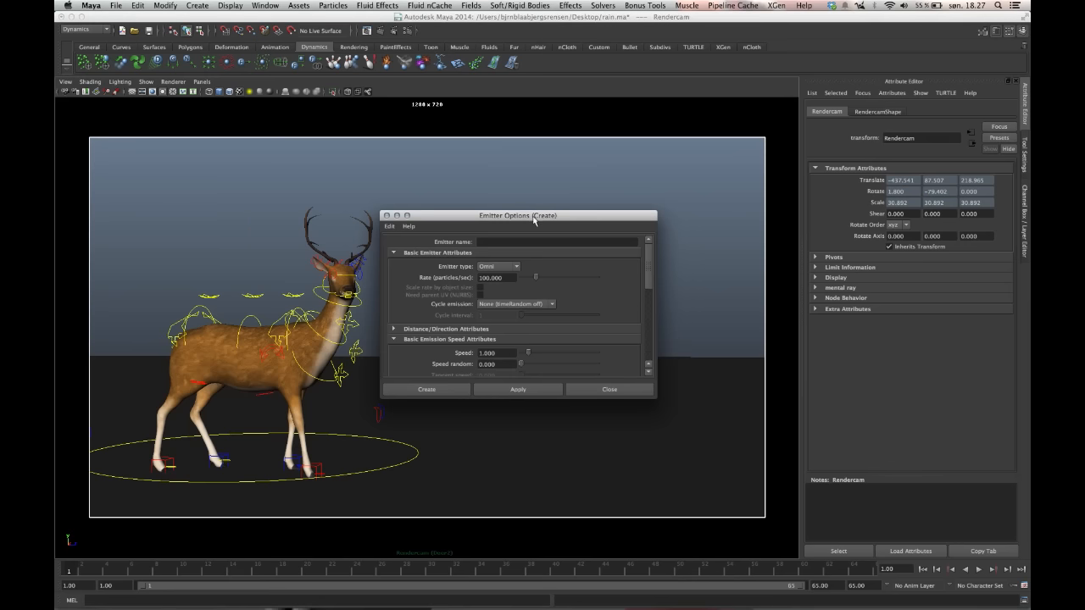
left_click_drag(569, 221, 451, 183)
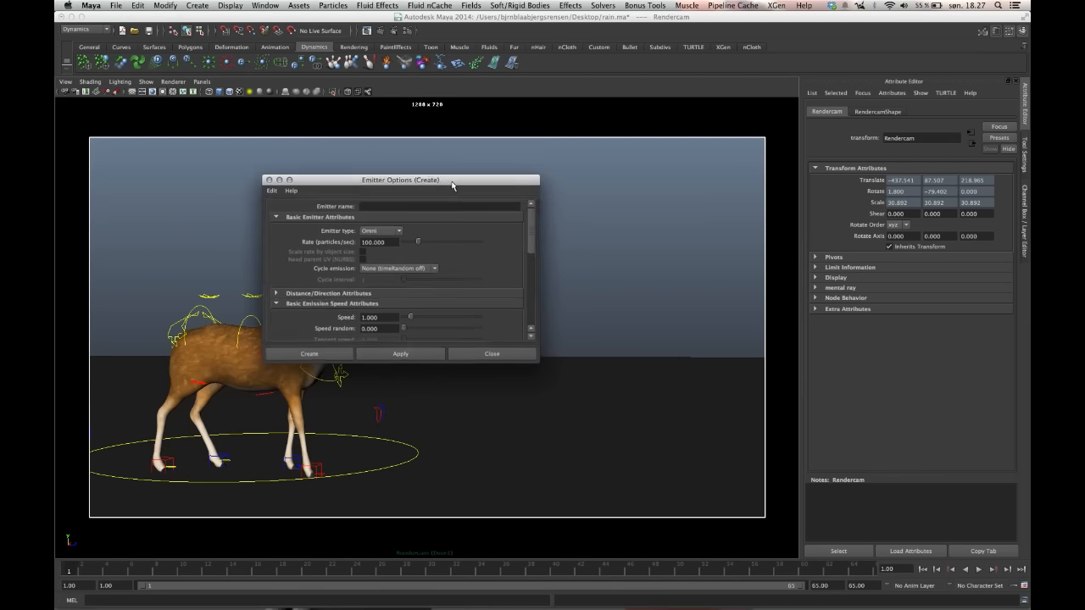
left_click(393, 236)
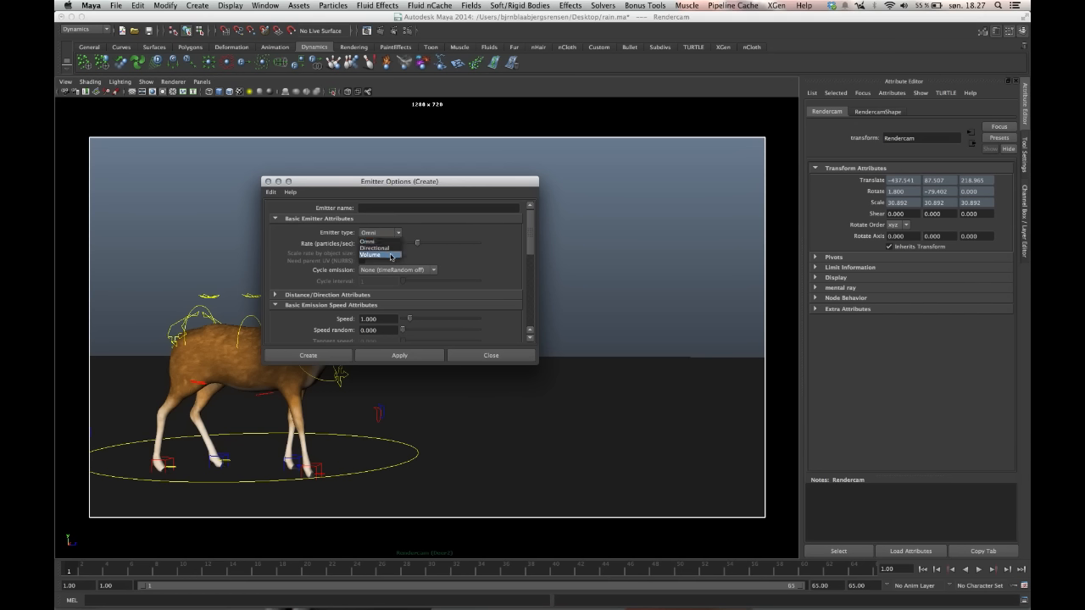
left_click(392, 255)
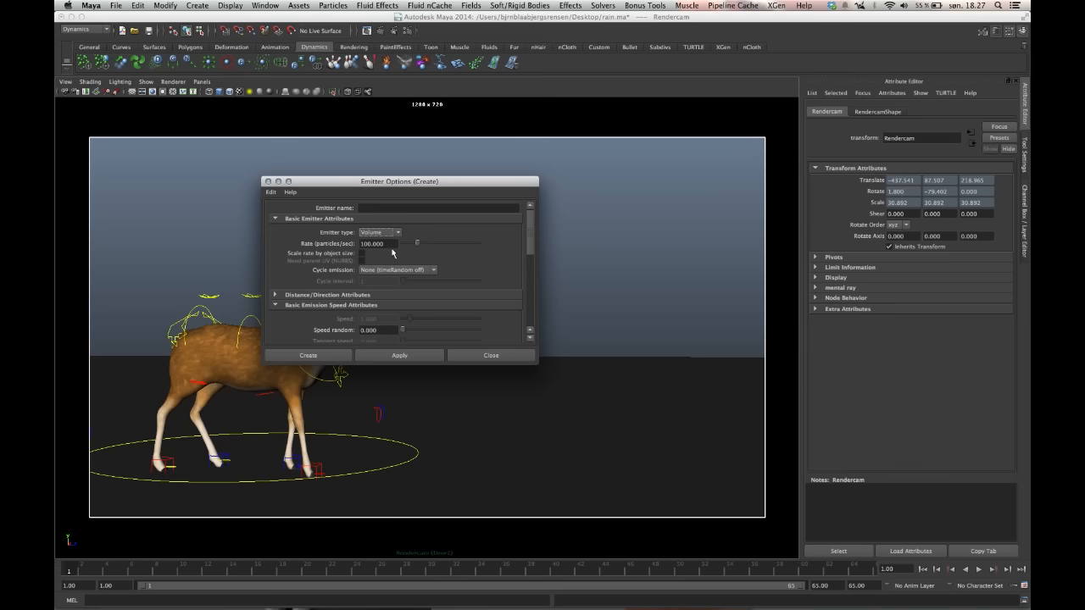
left_click(334, 362)
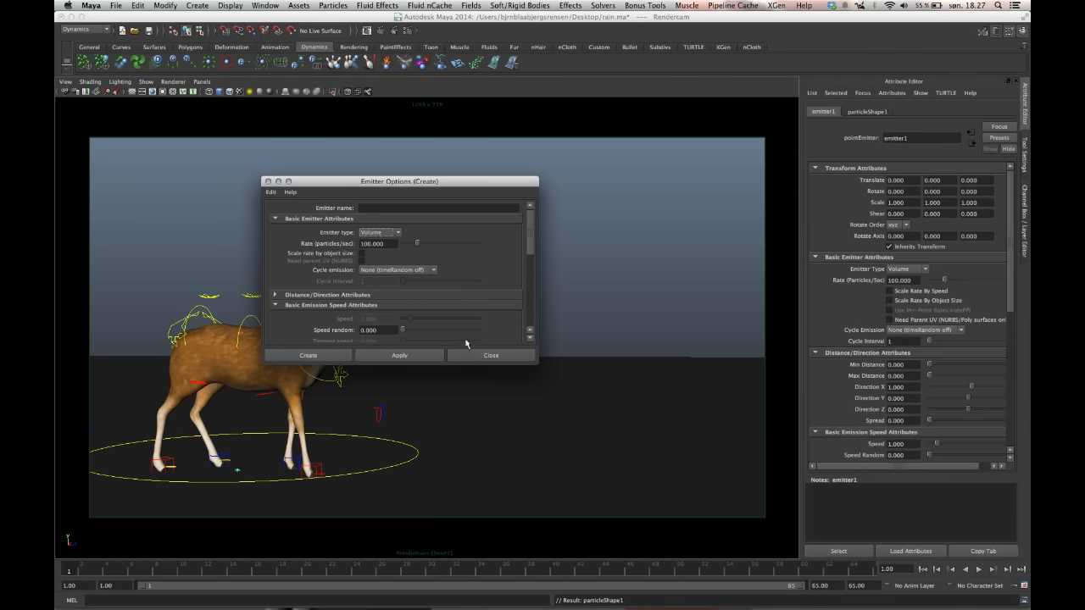
left_click(491, 355)
Step: Move emitter1 above the deer to about Y 213.4 and Z 9.5, and play the animation to check the emission
left_click(447, 312)
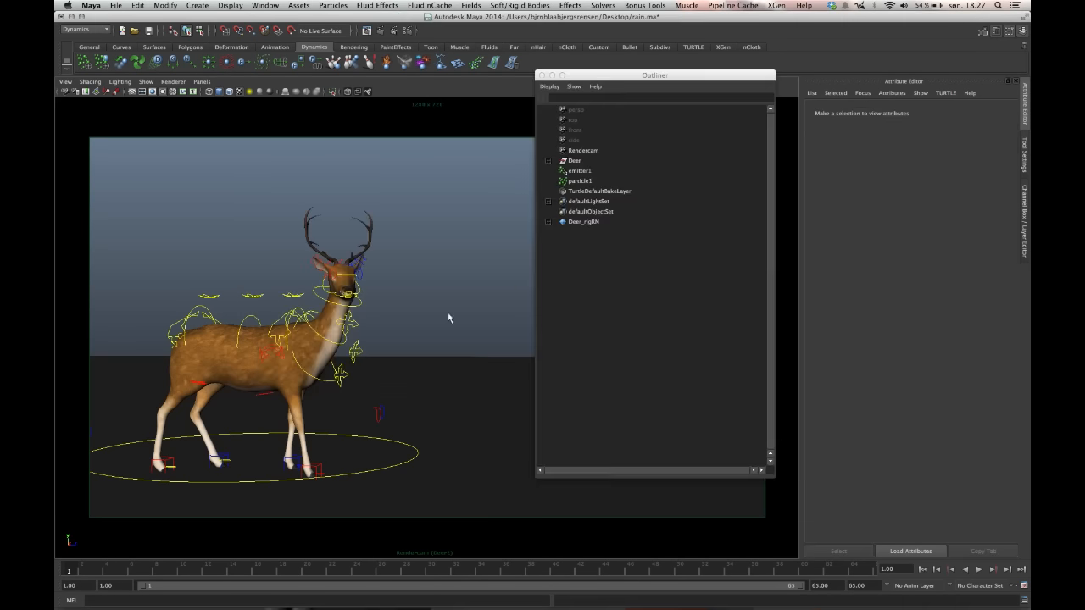
left_click(582, 173)
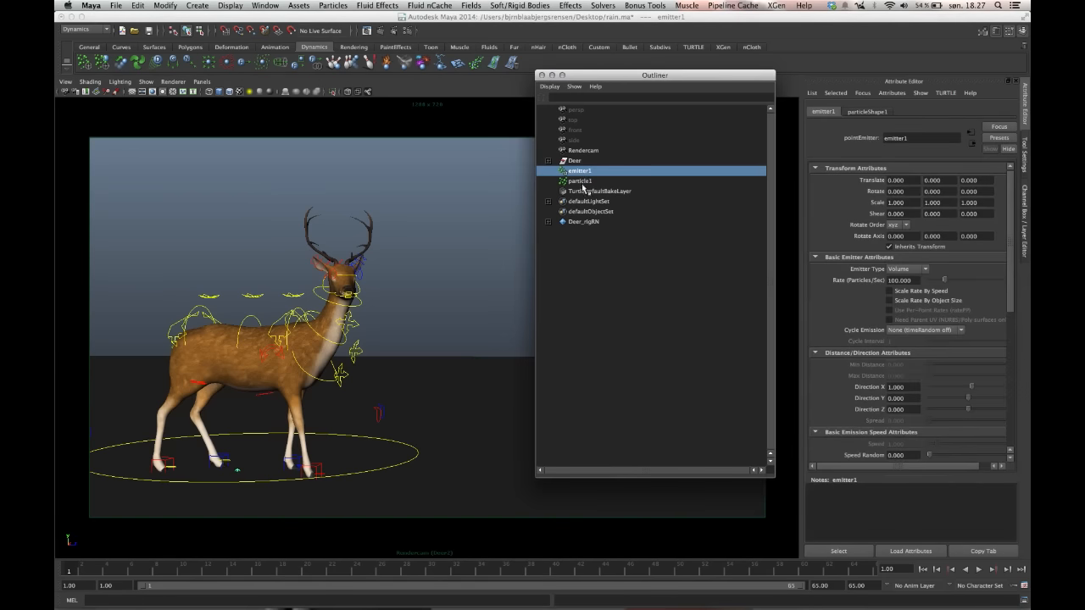
key("w")
left_click_drag(238, 433, 265, 158)
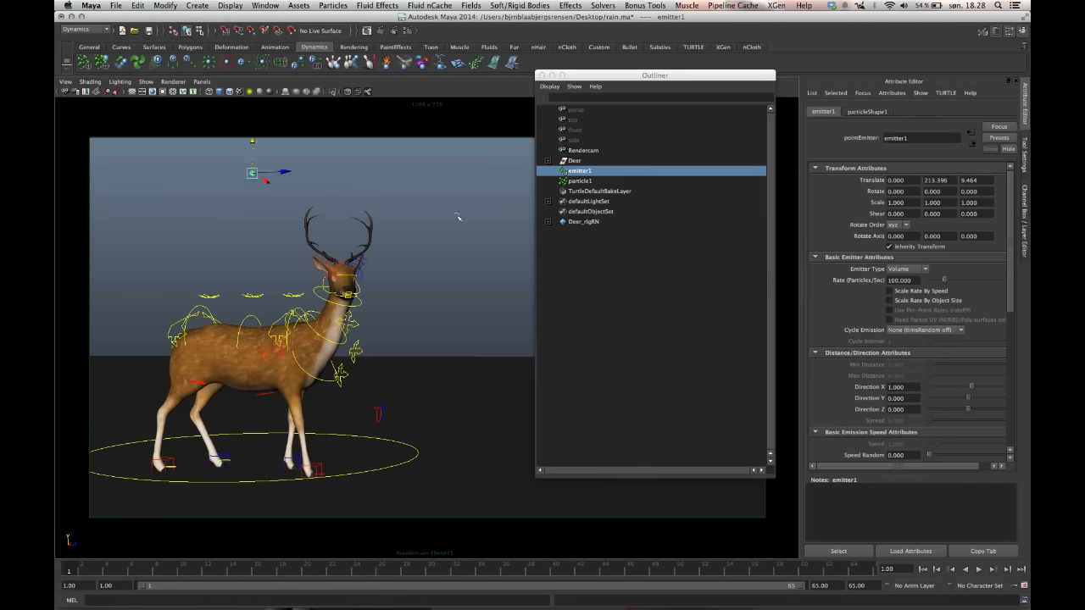
left_click(979, 569)
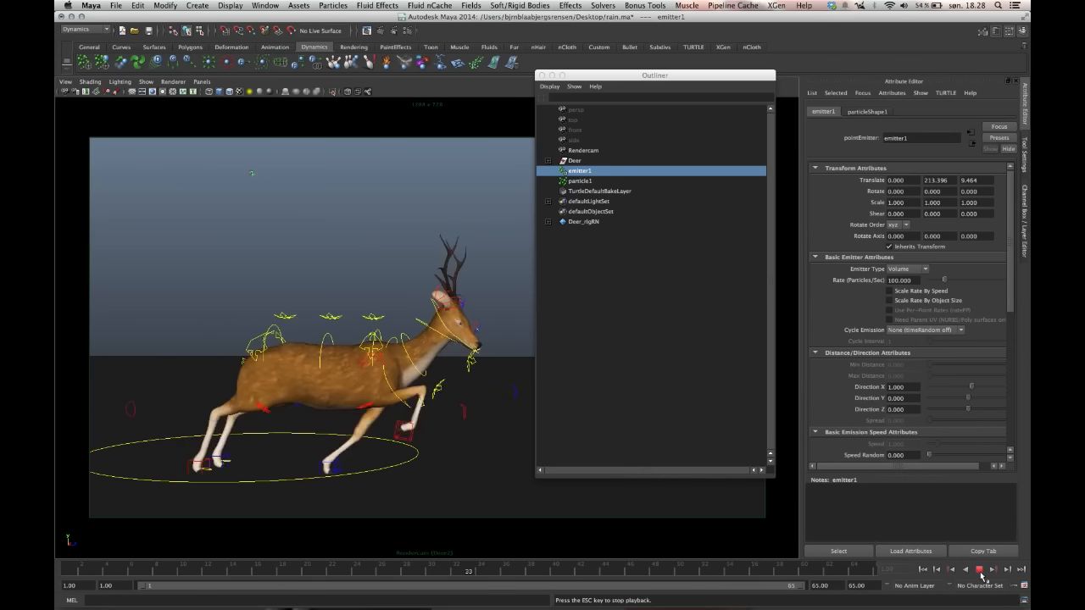
key("Escape")
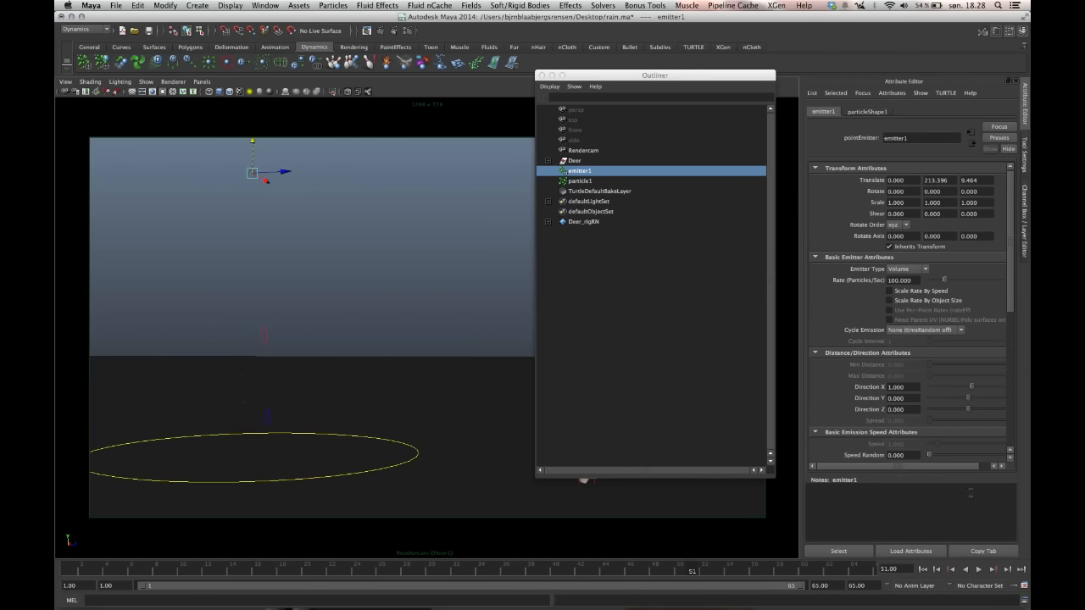
Step: Set the particle shape's lifespan mode to Constant with a lifespan of 2
left_click(585, 181)
left_click(582, 173)
left_click_drag(915, 198, 887, 198)
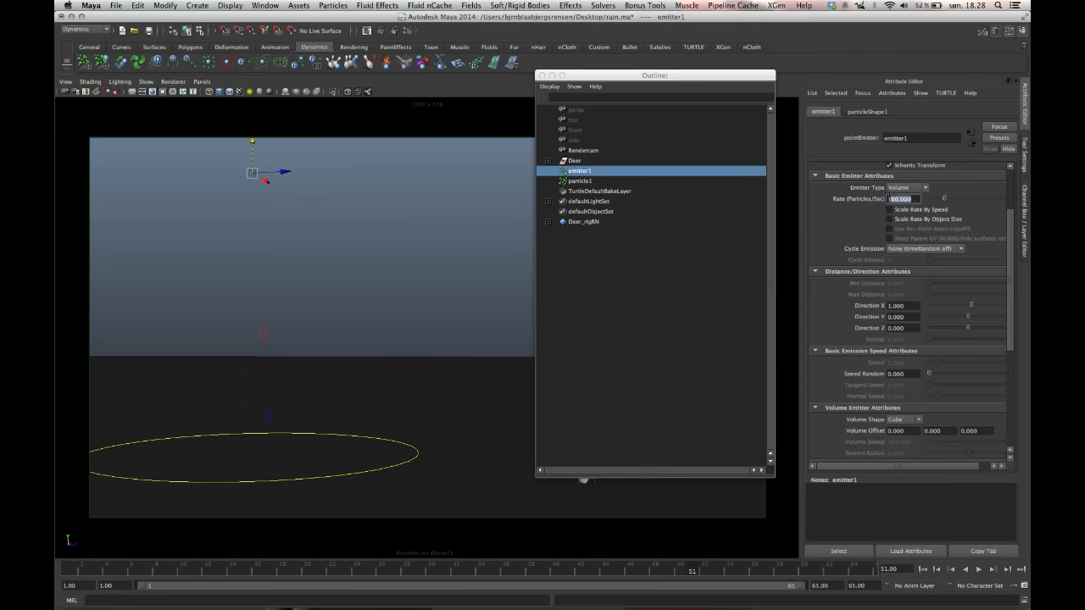
left_click_drag(1010, 243, 1016, 343)
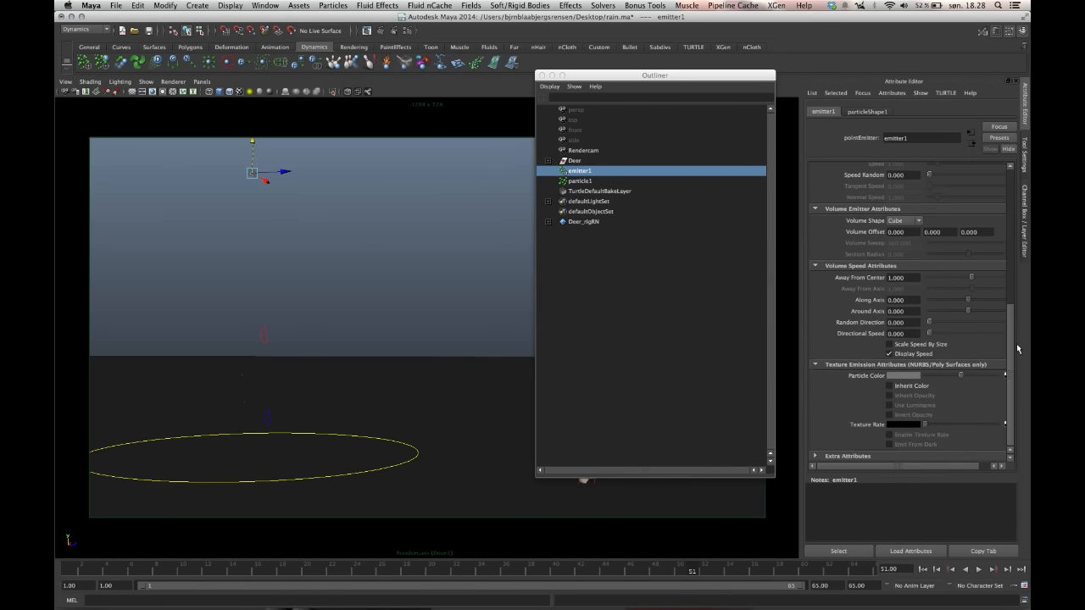
left_click(867, 111)
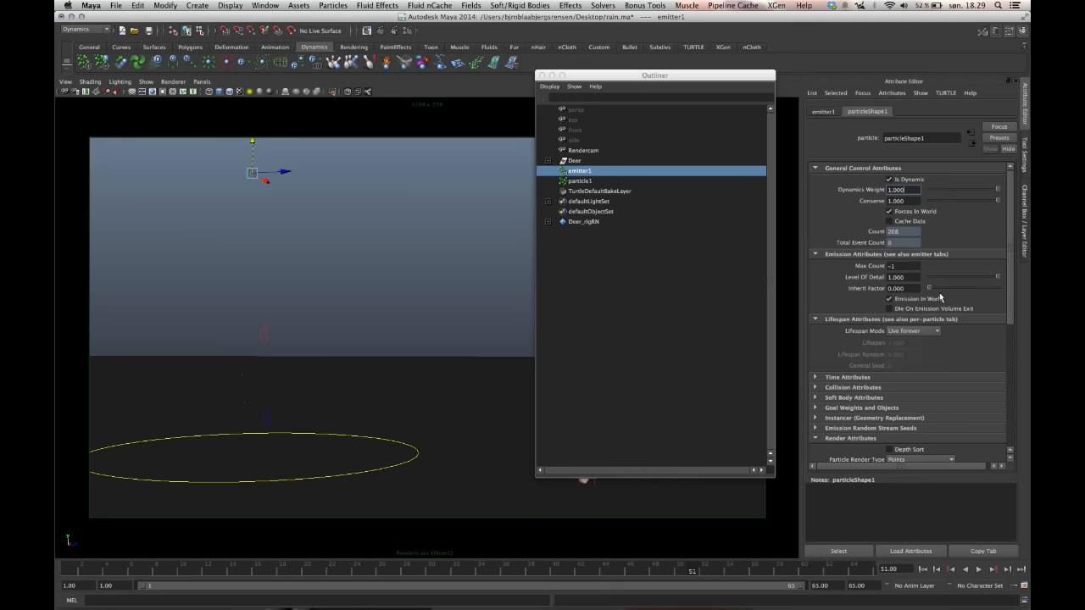
left_click(931, 333)
left_click(900, 347)
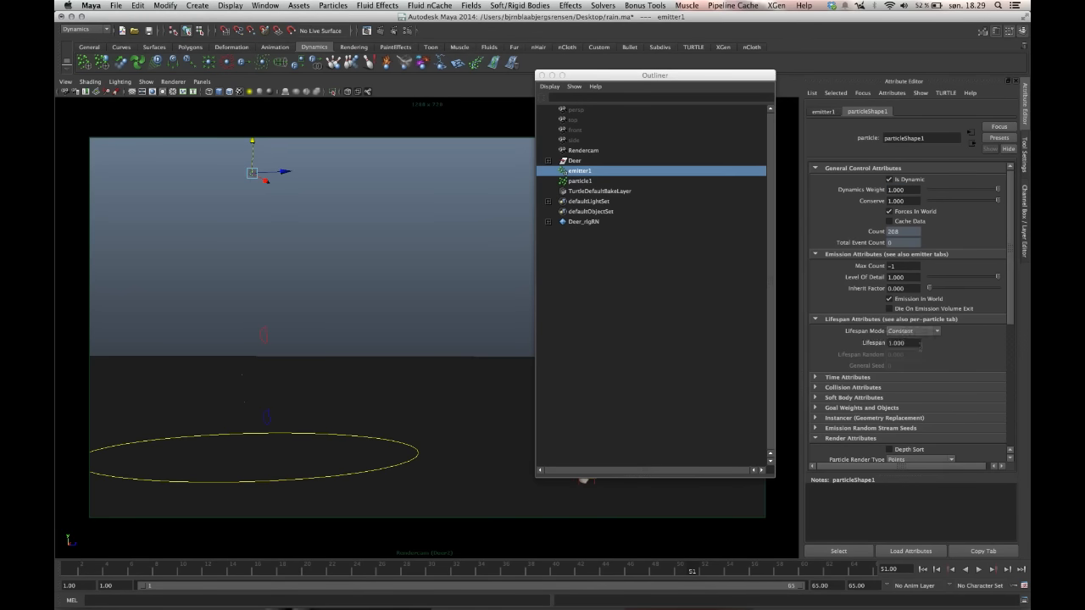
left_click(914, 343)
type("2")
Step: Scale emitter1 into a box above the deer, about 47.5 in X, 7.5 in Y and 41.4 in Z
left_click(1024, 165)
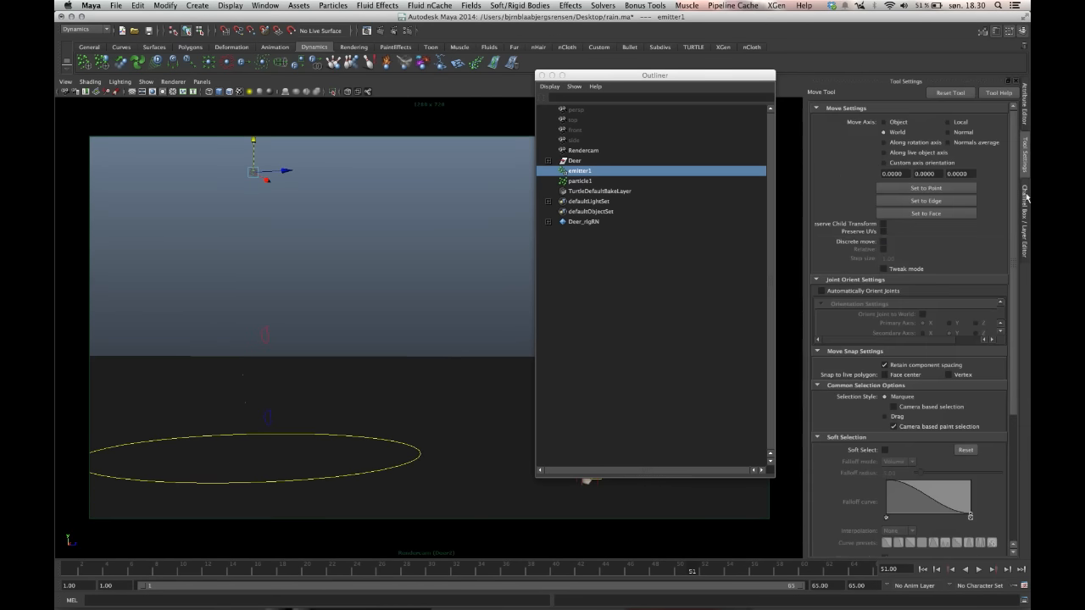
left_click(1025, 197)
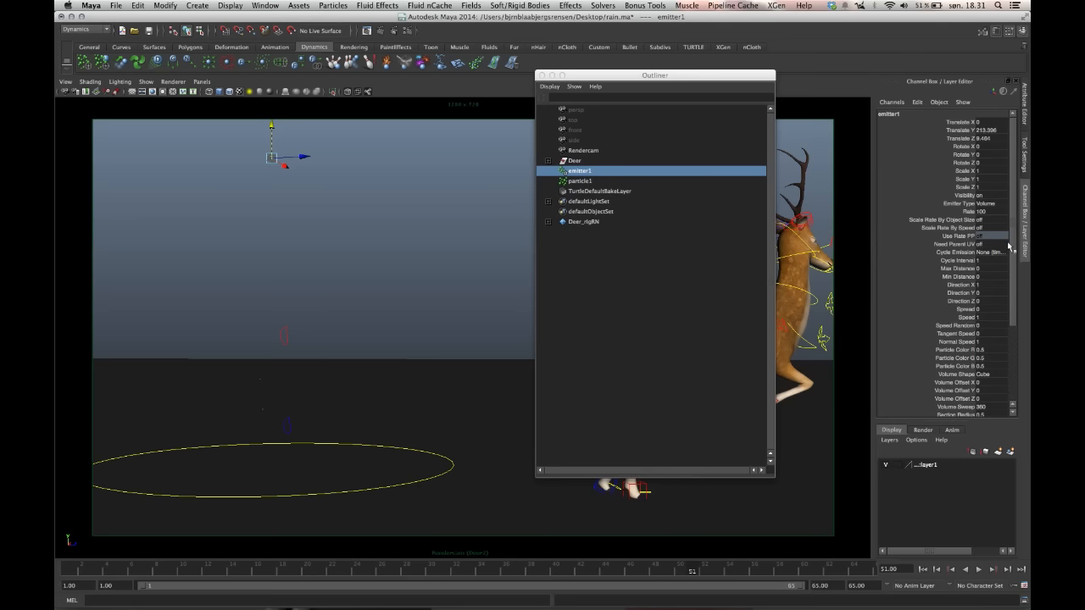
scroll(1014, 251, "down", 2)
scroll(983, 221, "down", 3)
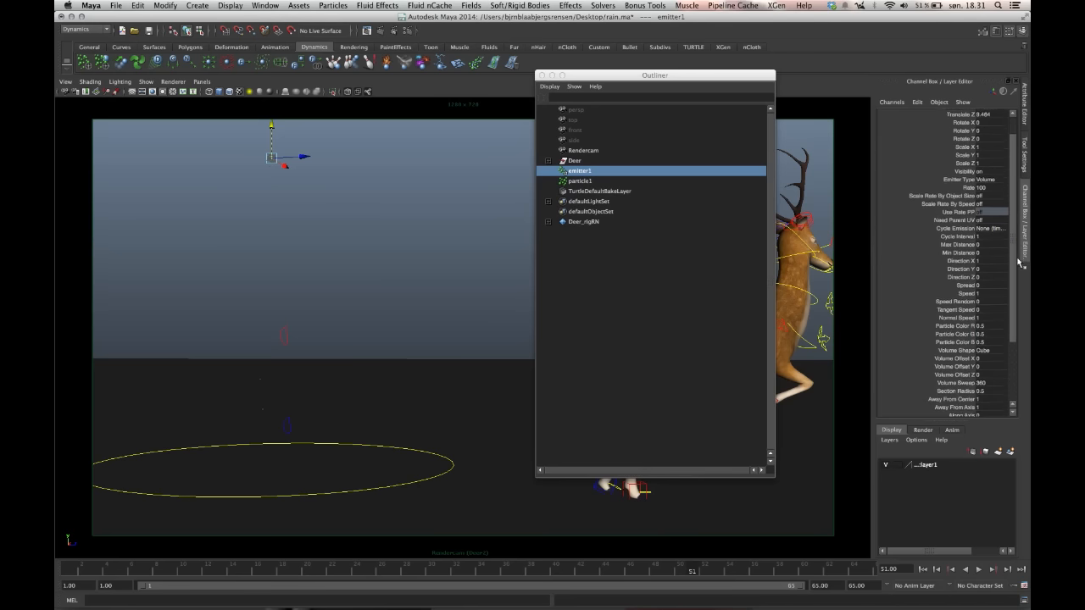
left_click(981, 171)
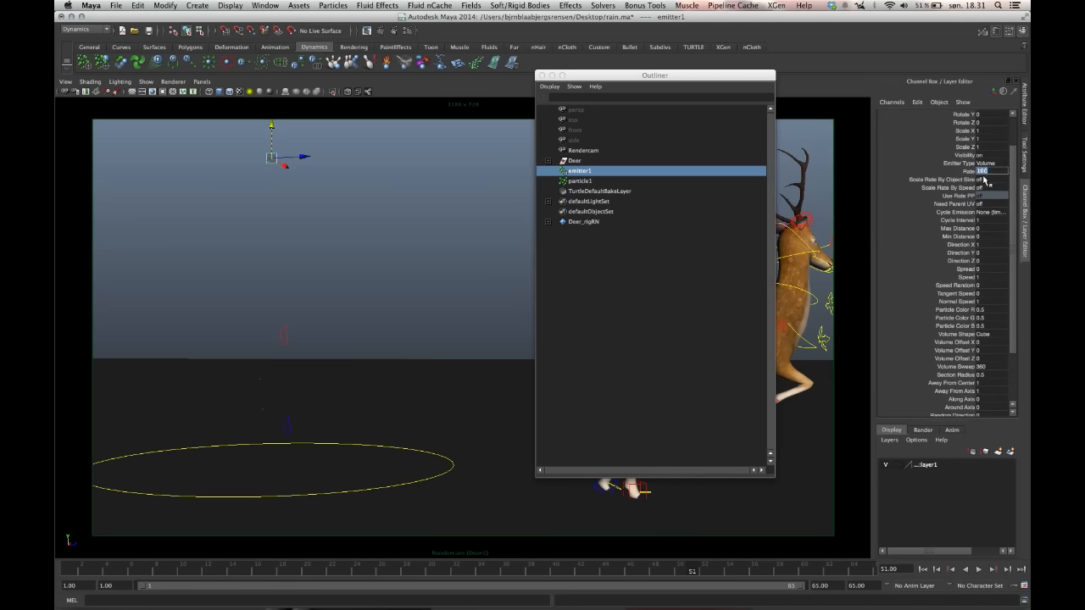
scroll(1015, 210, "up", 5)
left_click_drag(967, 171, 967, 187)
middle_click_drag(860, 200, 746, 203)
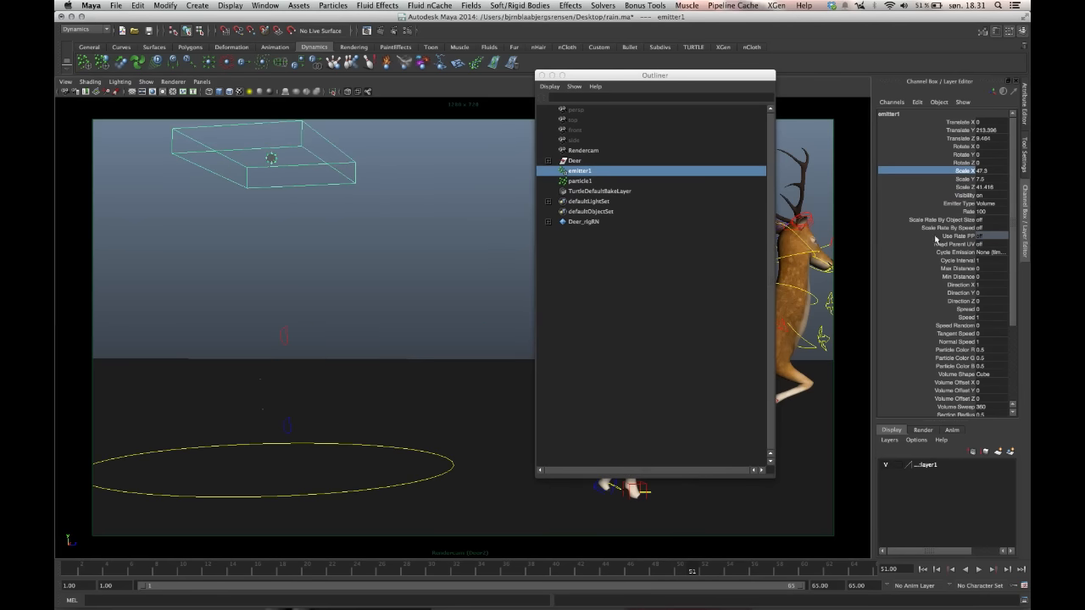
Step: Return to the first frame and reshape emitter1 into a wider, flatter box, scaled to about X 73.5, Y 2.5 and Z 67.6
left_click(923, 569)
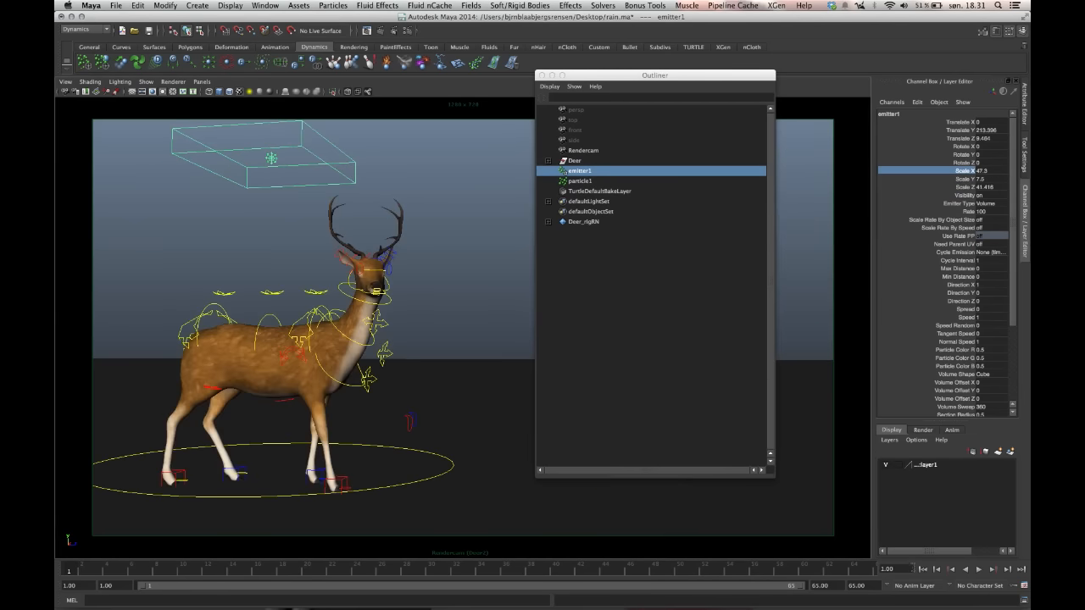
left_click(966, 171)
left_click(966, 186, "ctrl")
middle_click_drag(560, 258, 500, 243)
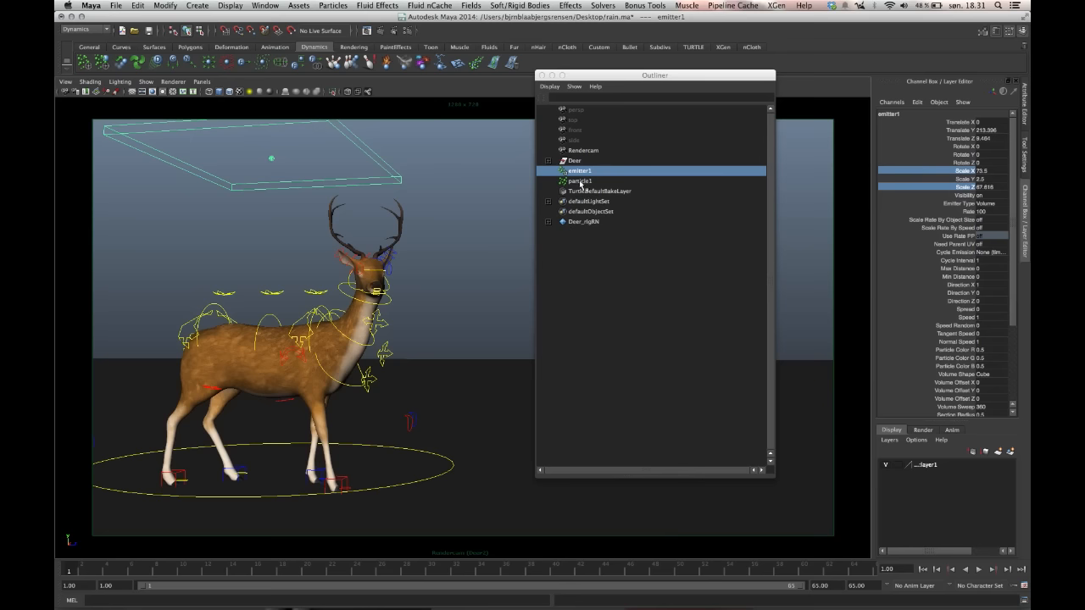
Step: Play the animation to frame 39 with nothing selected to check the particles from the enlarged emitter
left_click(520, 210)
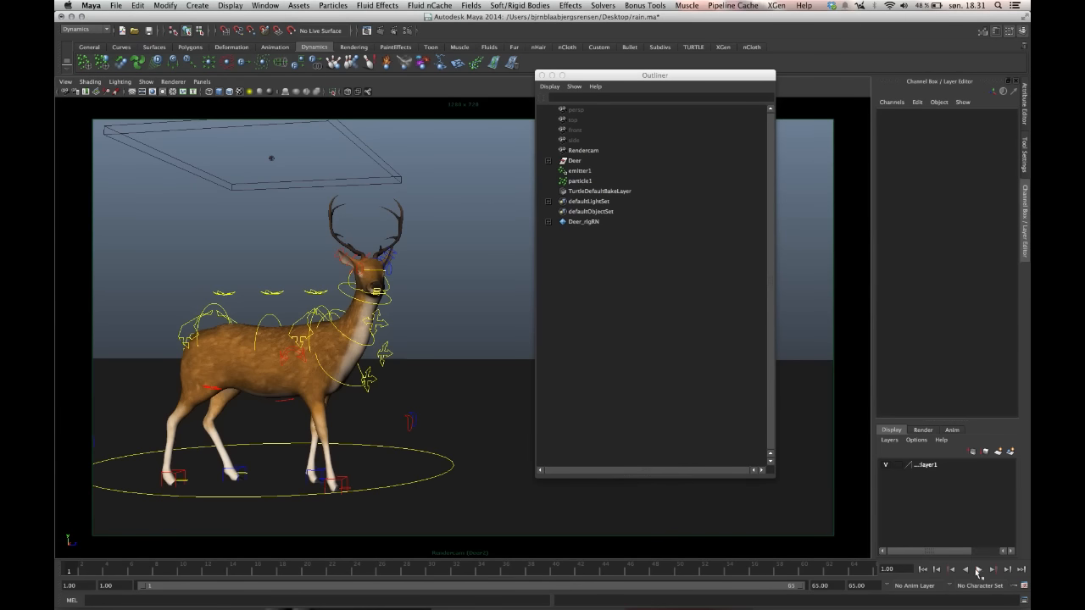
left_click(980, 570)
left_click(979, 570)
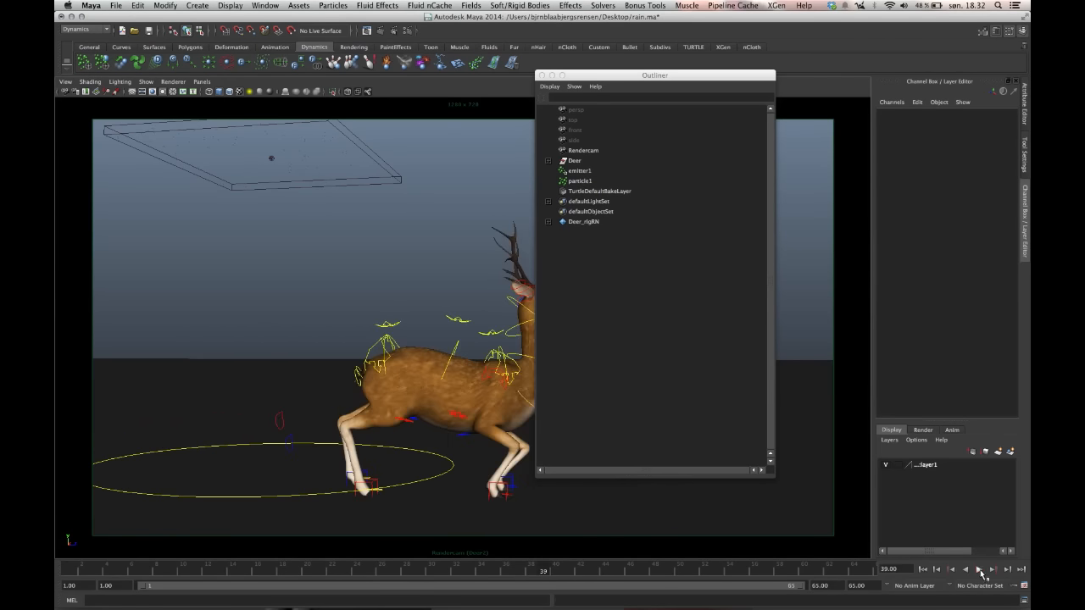
Step: Select the particle1 object and add a gravity field to it
left_click(331, 157)
left_click(336, 155)
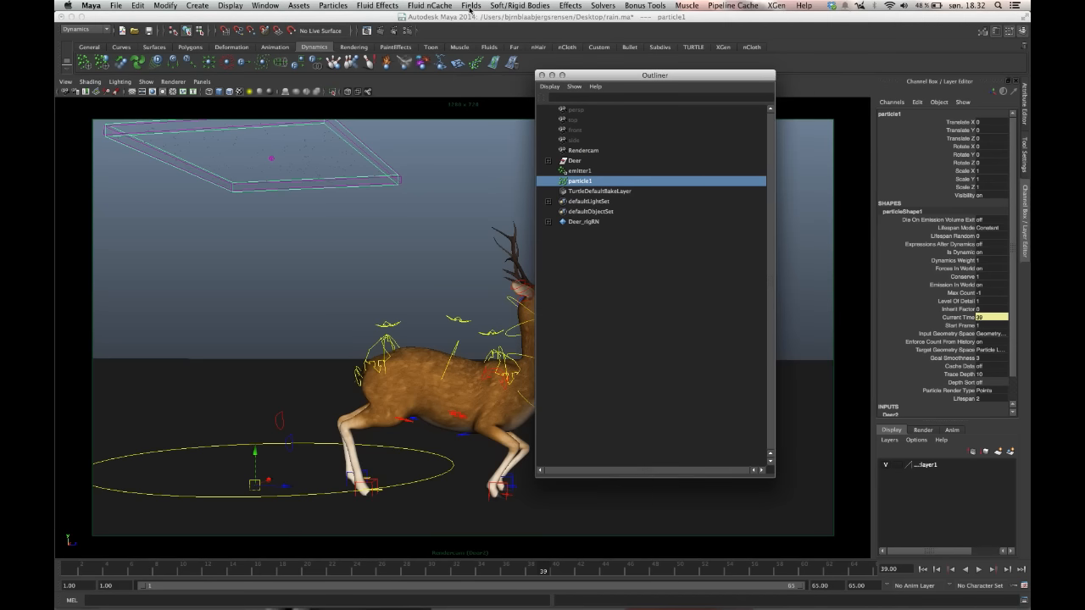
left_click(472, 6)
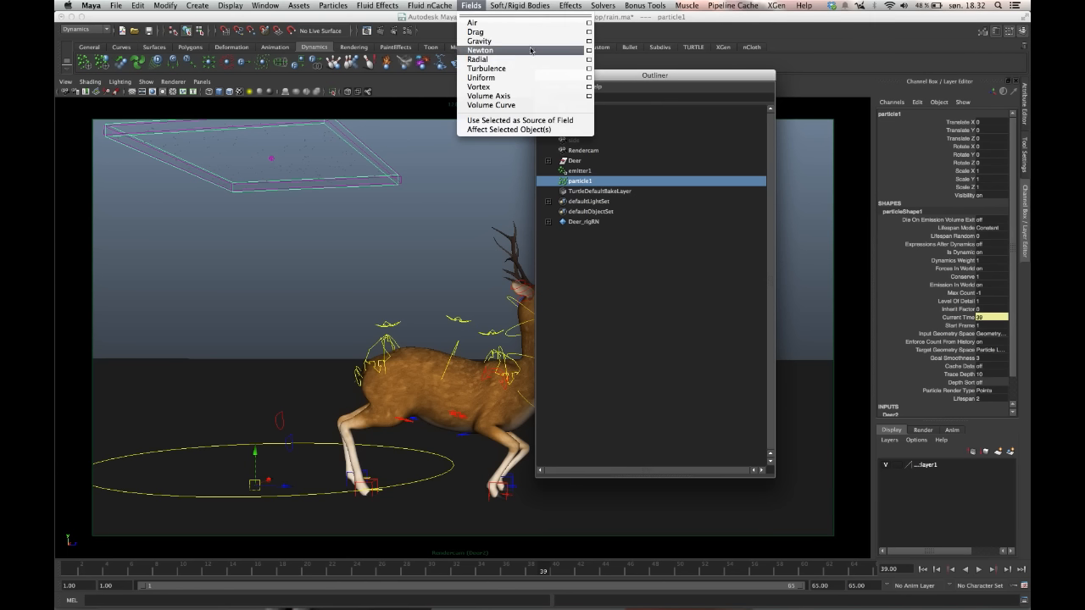
left_click(480, 41)
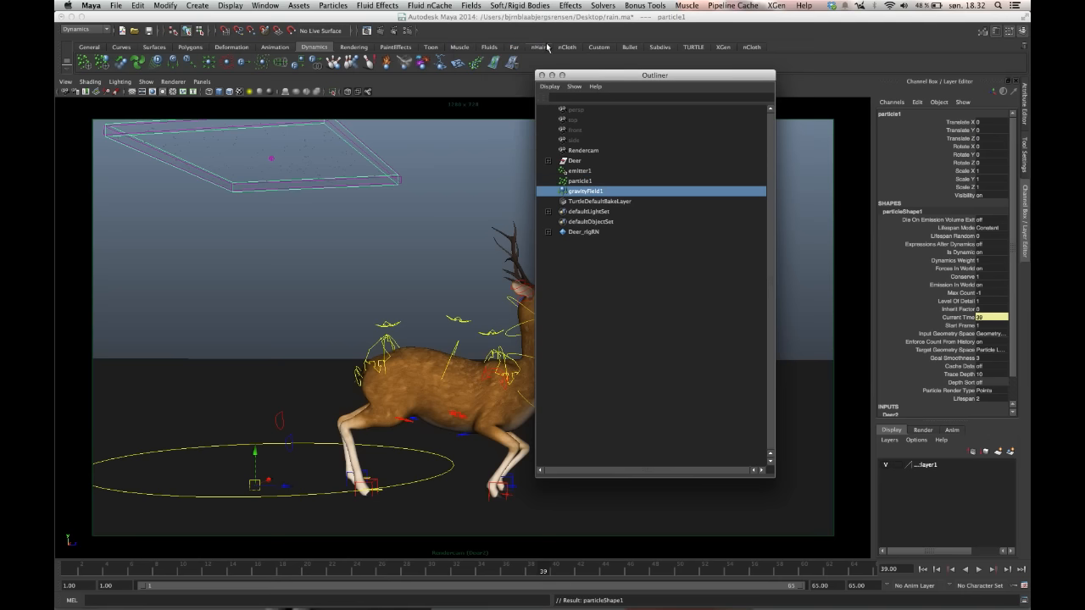
Step: Set gravityField1's magnitude to 50 and play the animation to frame 48 to check how the particles fall
key("ctrl+a")
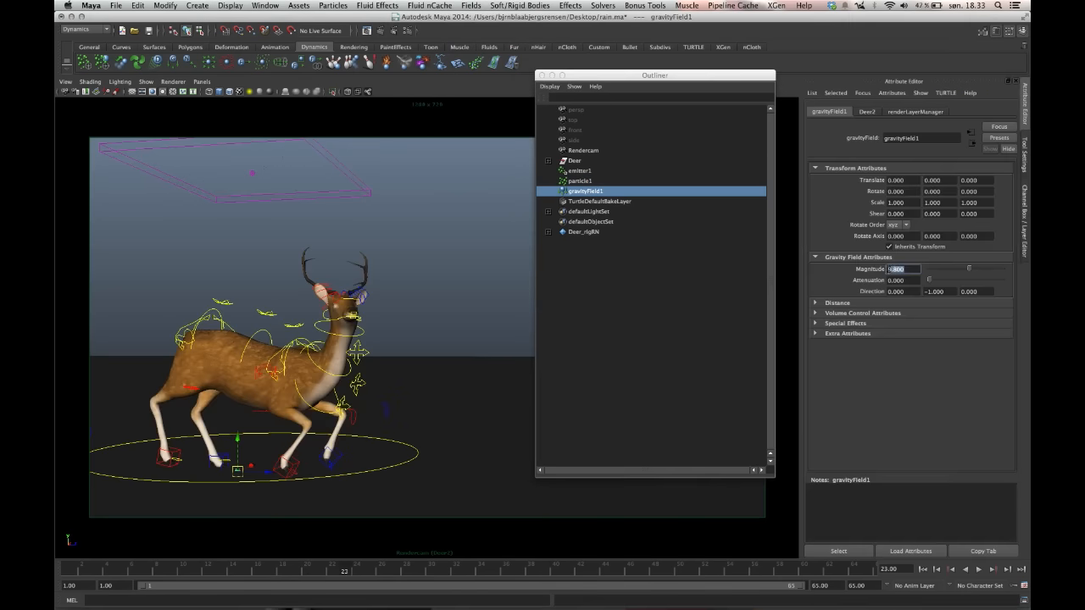
type("50")
left_click(565, 171)
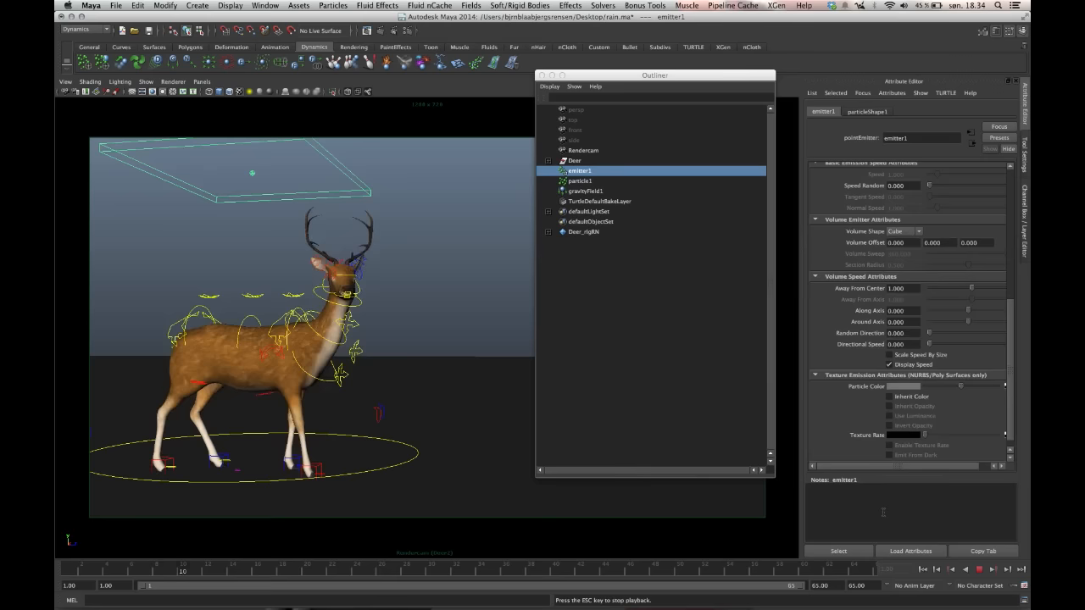
key("alt+v")
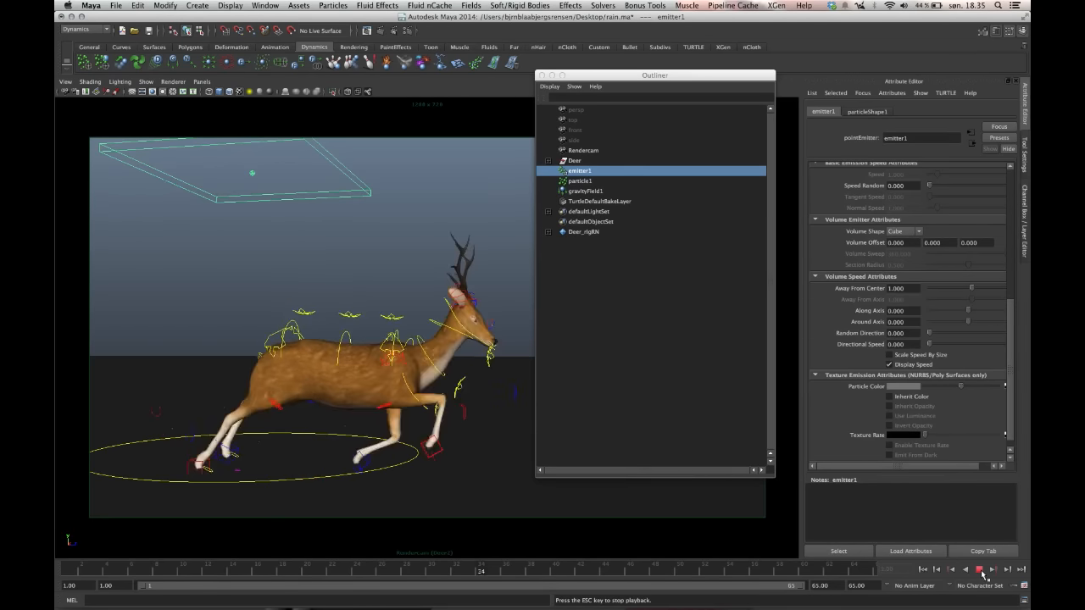
left_click(983, 574)
Step: Turn the viewport background black and set particleShape1's particle render type to Streak
left_click(387, 215)
key("alt+b")
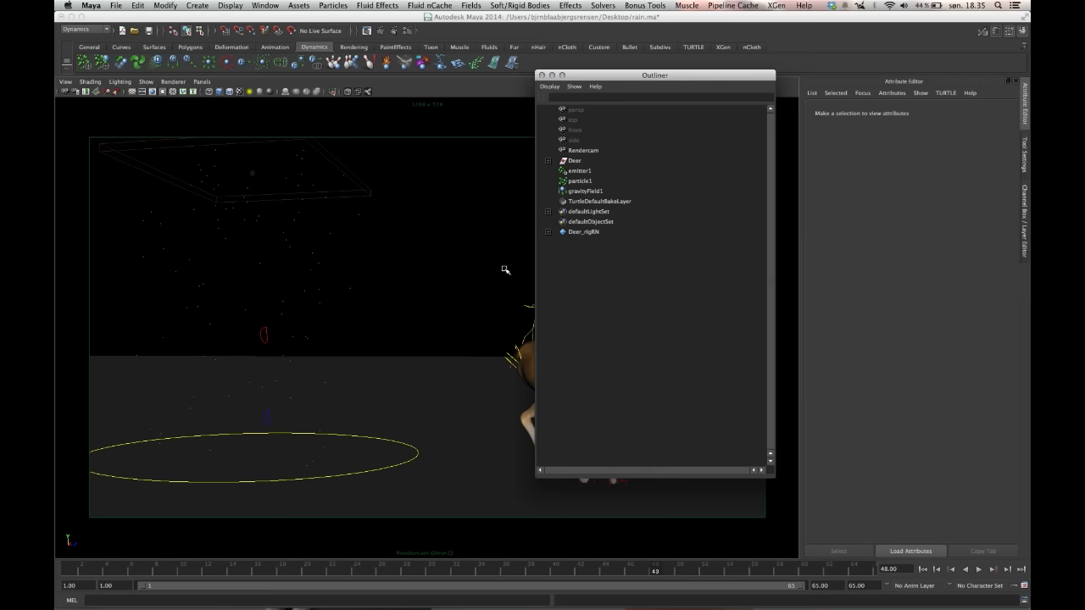
left_click(584, 180)
left_click(868, 111)
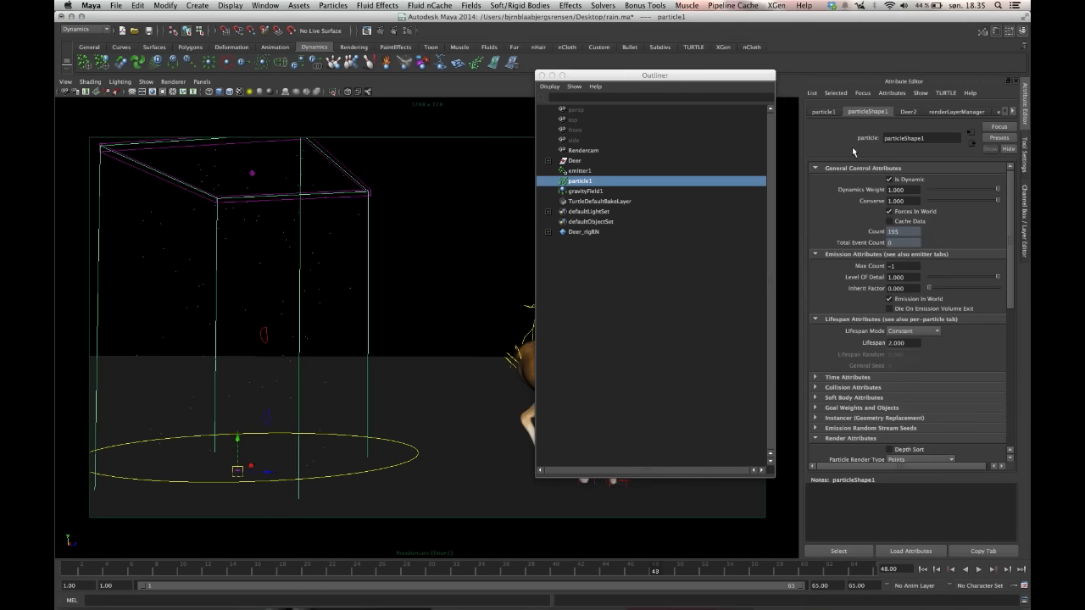
left_click_drag(1009, 294, 1001, 363)
left_click(934, 316)
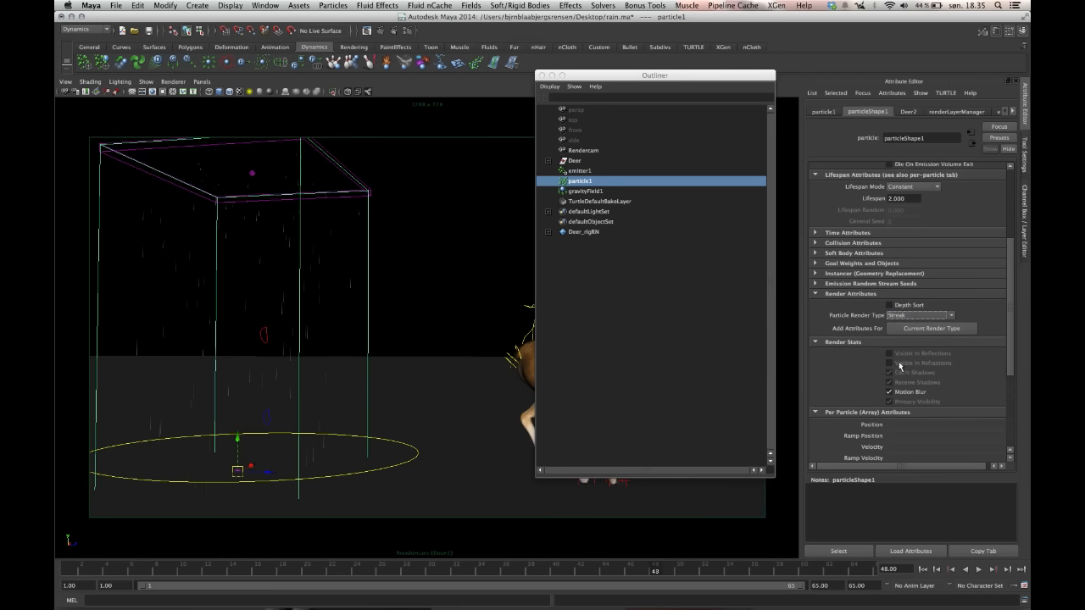
Step: Add the streak render attributes to particleShape1 and set line width 3, tail fade -1 and tail size about 2.256
left_click(932, 328)
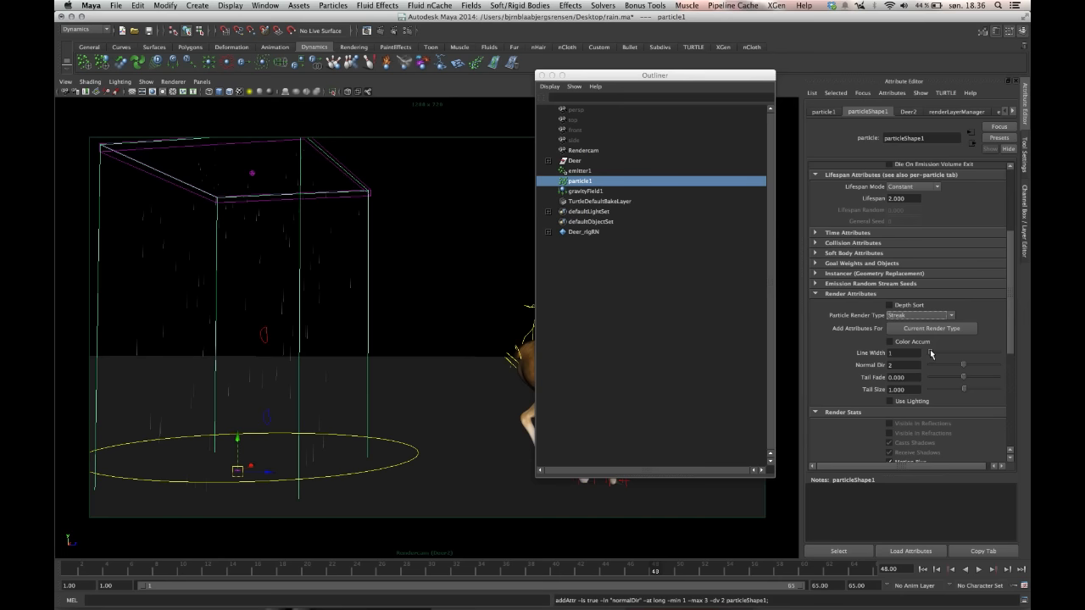
mouse_move(930, 352)
left_mouse_down()
mouse_move(966, 355)
mouse_move(933, 354)
mouse_move(952, 382)
mouse_move(930, 381)
mouse_move(1008, 383)
mouse_move(919, 383)
left_mouse_up()
mouse_move(966, 392)
left_mouse_down()
mouse_move(975, 390)
mouse_move(956, 390)
mouse_move(964, 392)
left_mouse_up()
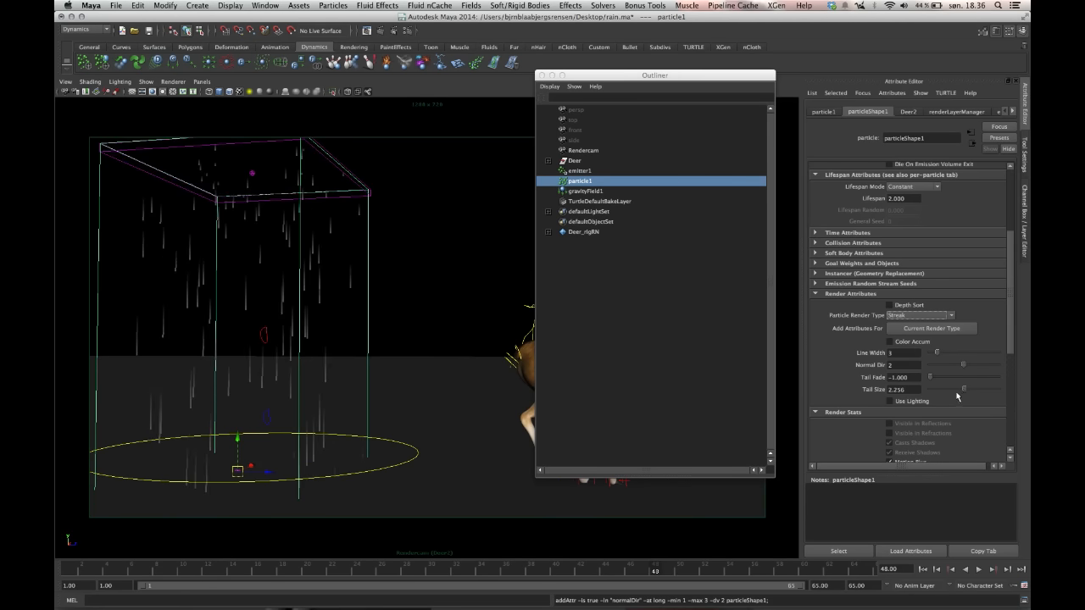
Step: Play the animation from the first frame to frame 27 to check the streak-shaped rain
left_click(923, 569)
left_click(978, 569)
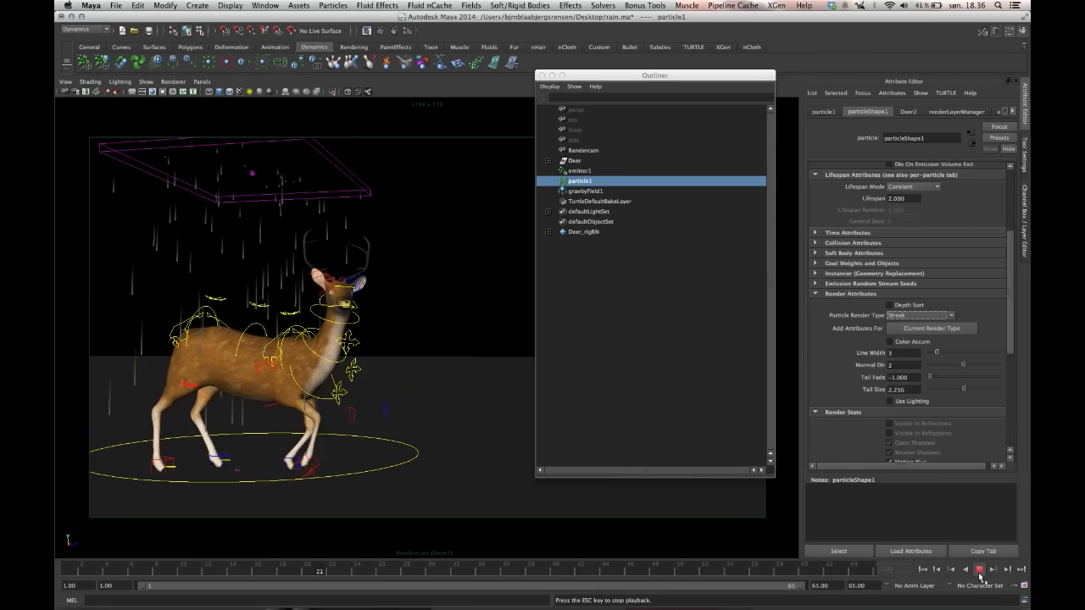
left_click(979, 570)
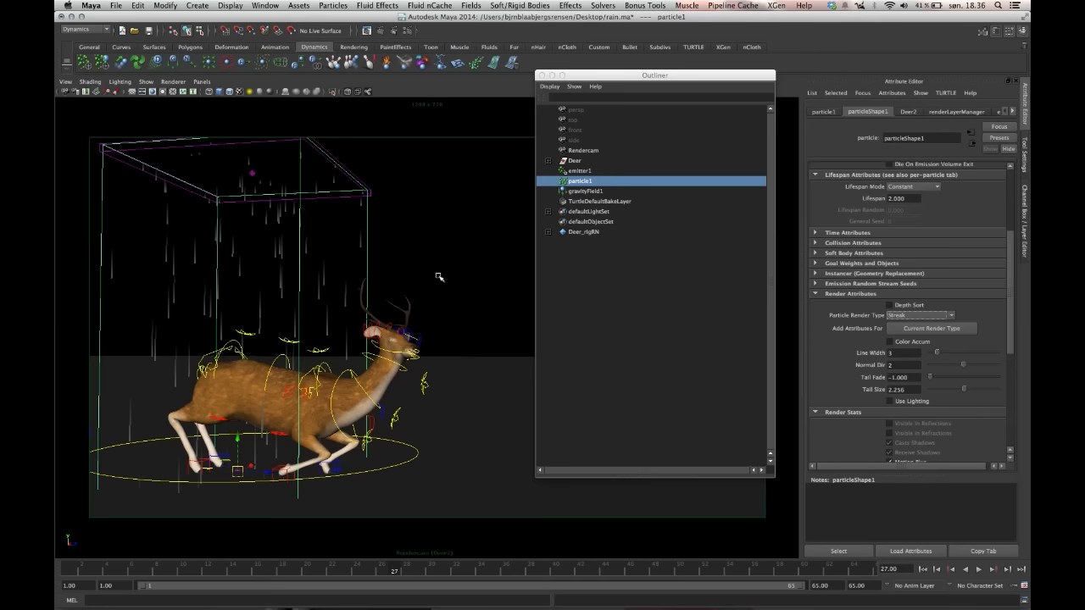
Step: Make particle1 collide with the deer's body mesh and with the ground plane
left_click(341, 379)
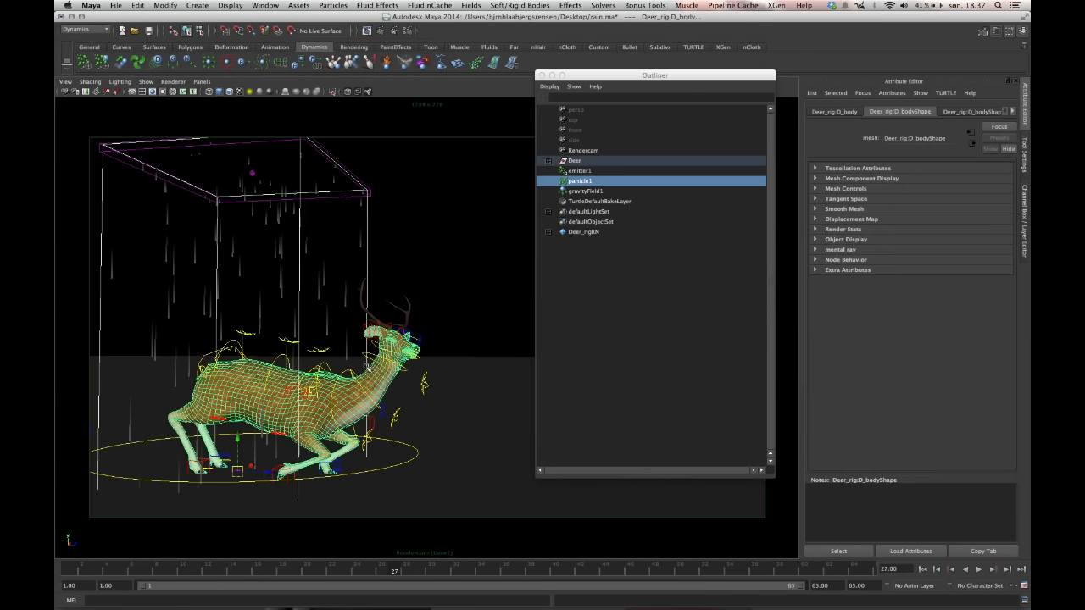
left_click(332, 7)
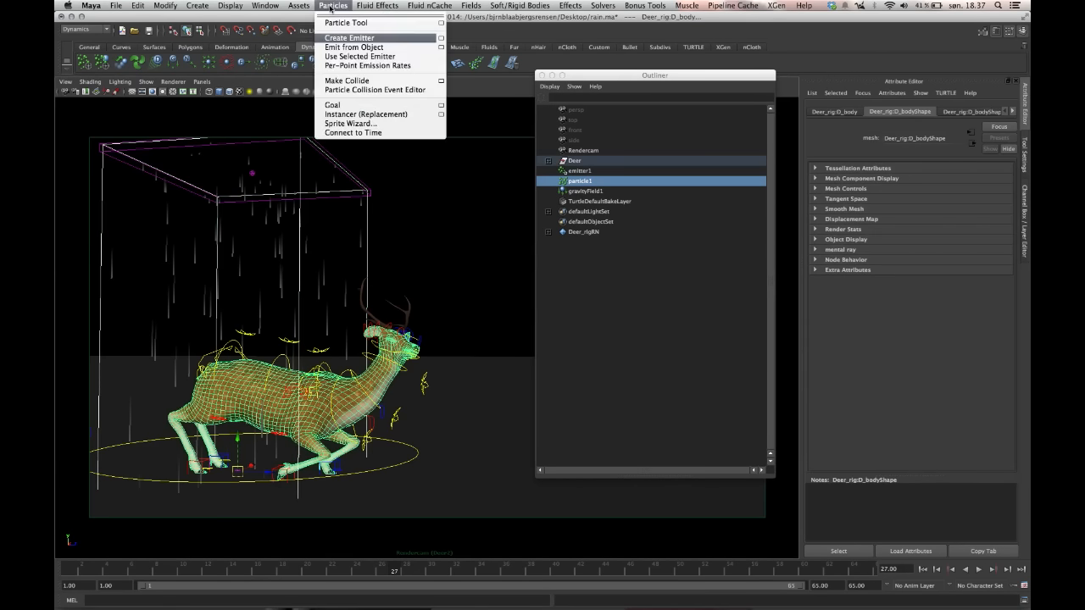
left_click(388, 83)
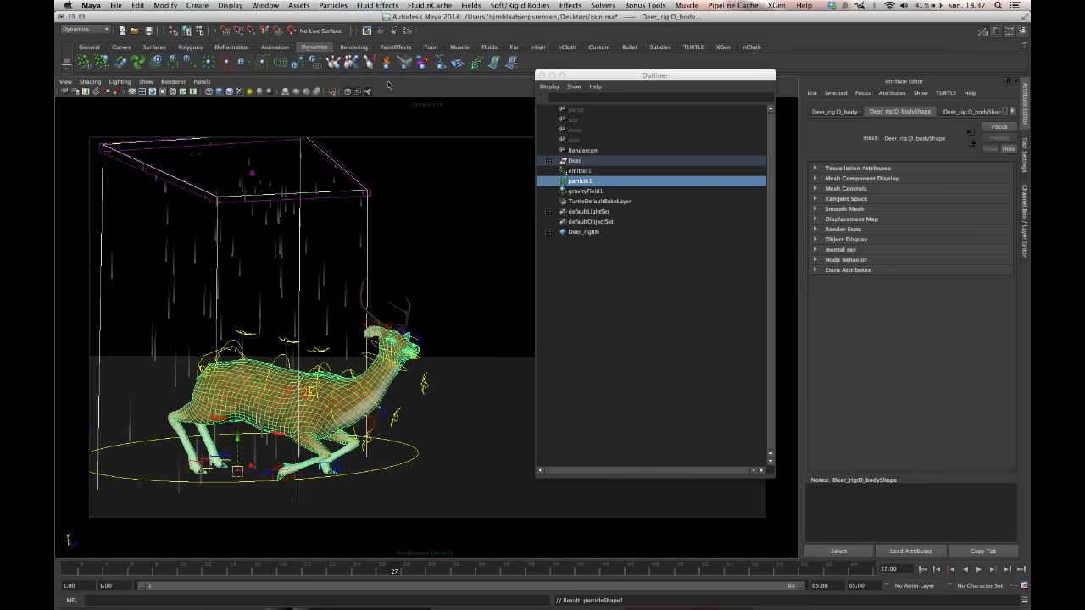
left_click(470, 356)
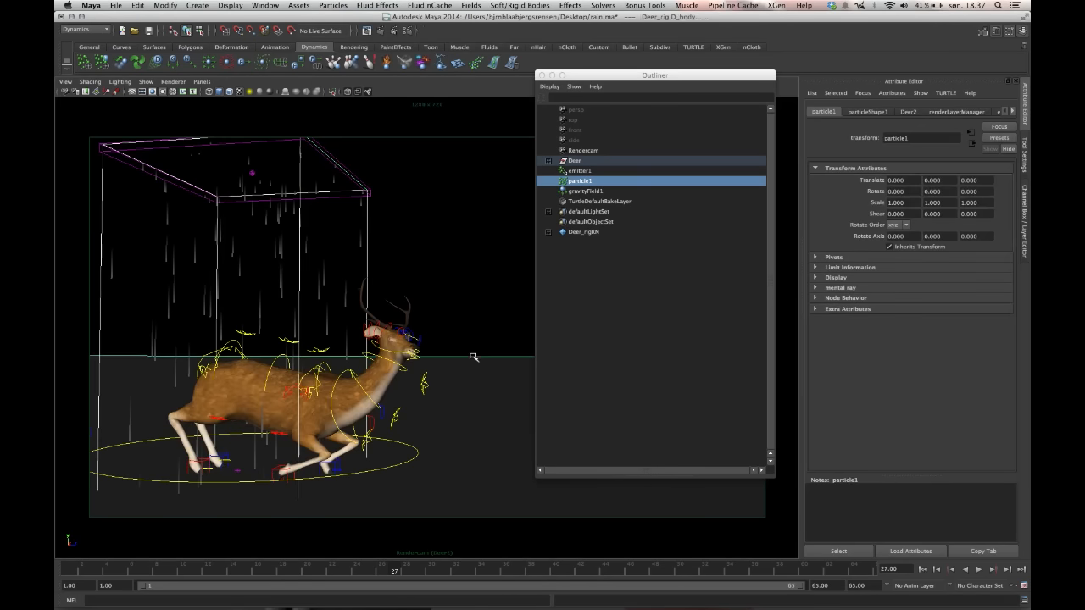
left_click(332, 7)
left_click(358, 83)
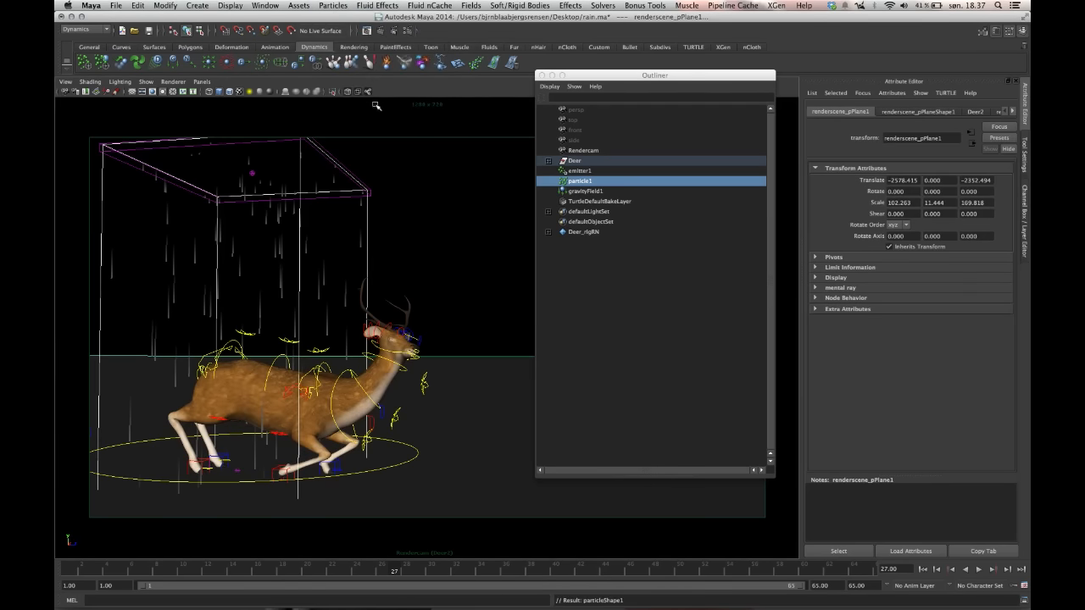
Step: Play the animation from the start to check the rain's collisions with the deer and ground, and return to the first frame
left_click(924, 569)
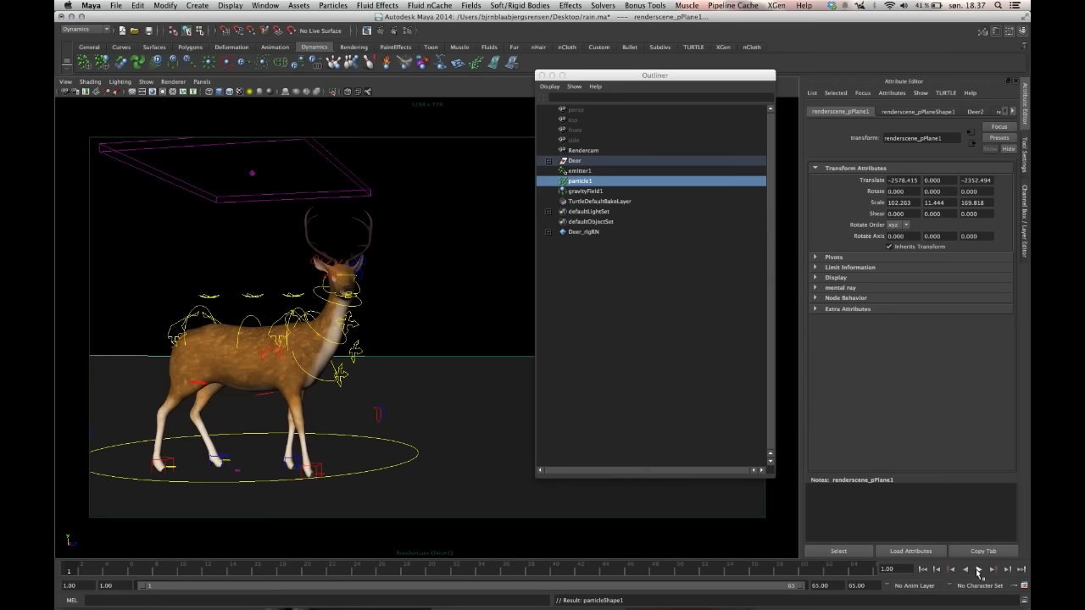
left_click(979, 570)
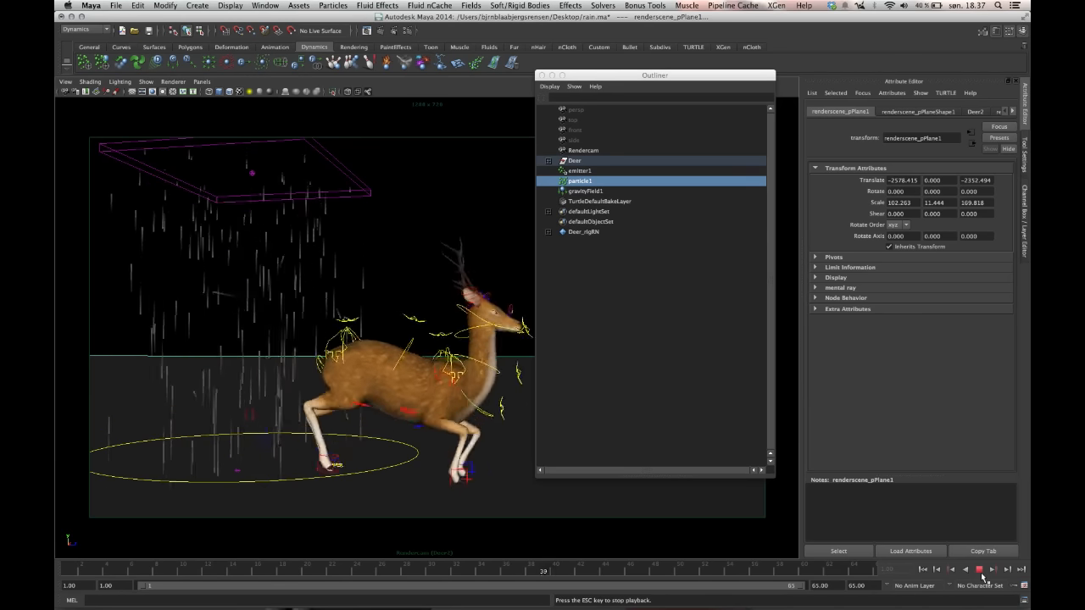
left_click(979, 570)
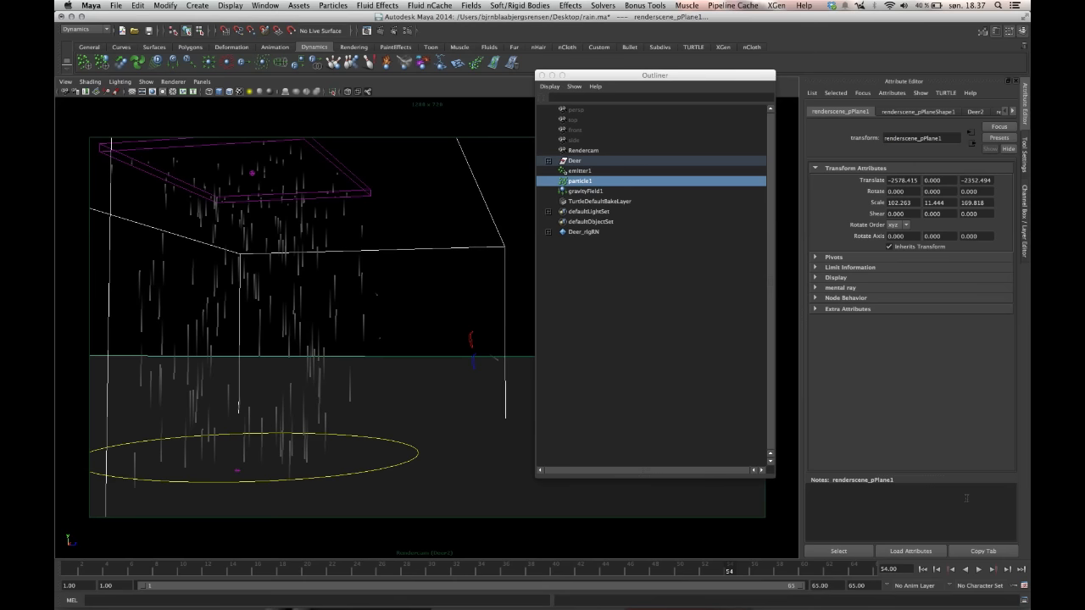
left_click(980, 570)
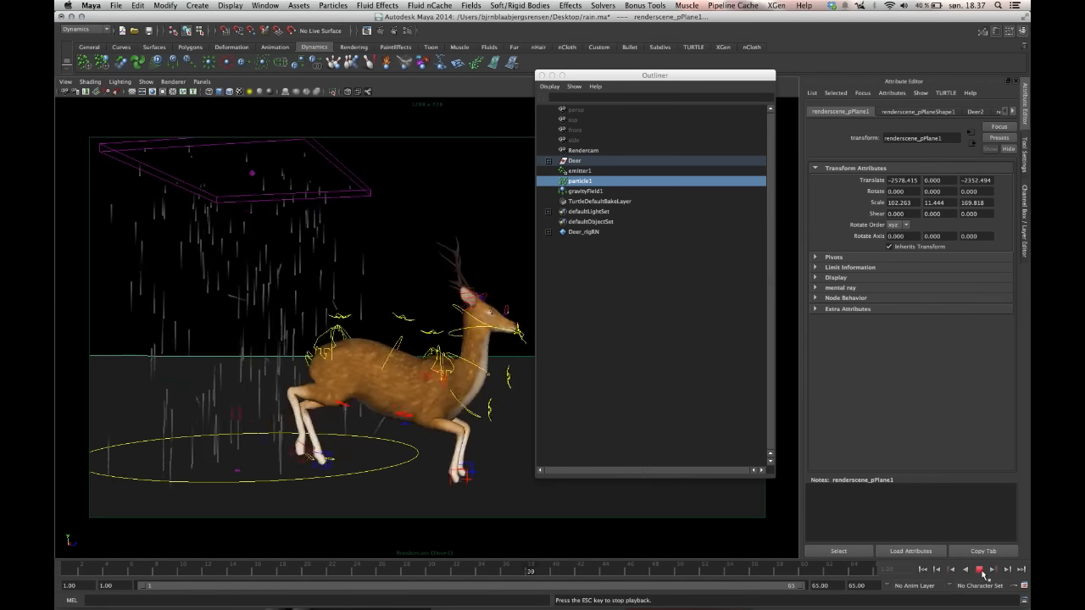
left_click(979, 570)
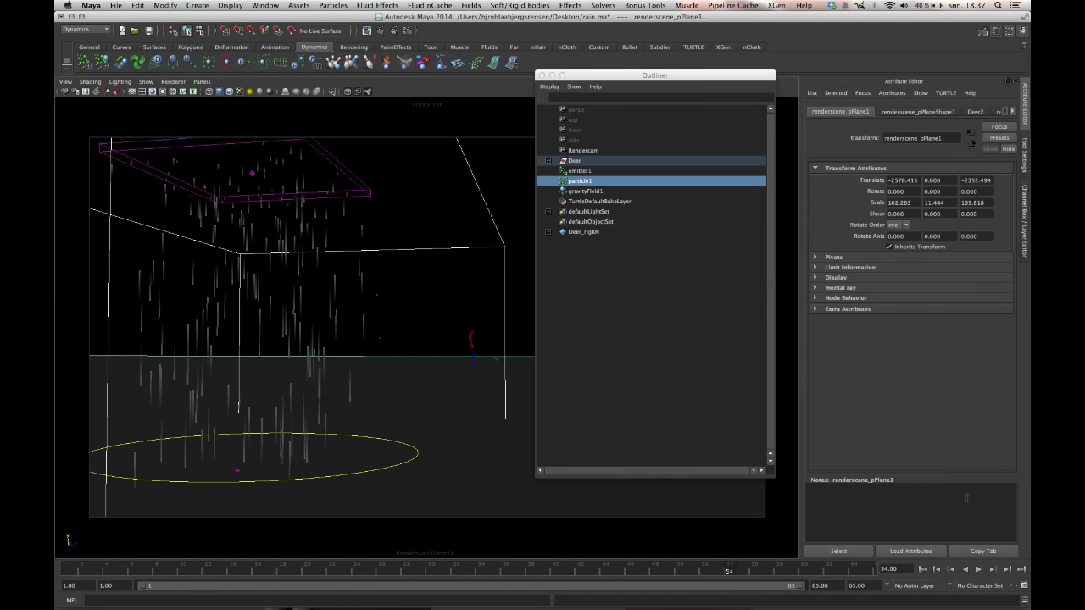
left_click(923, 569)
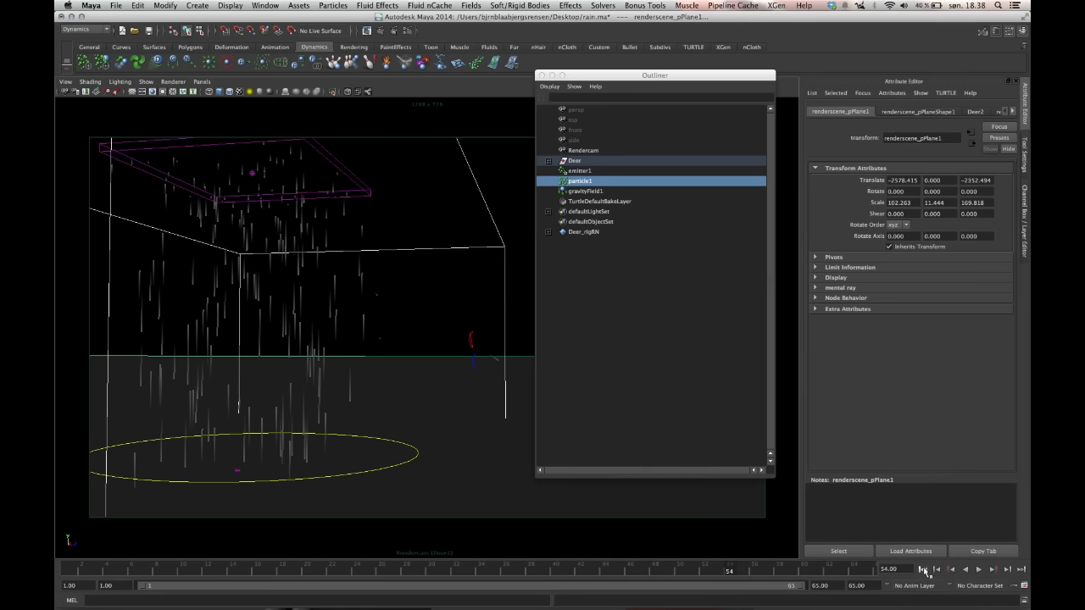
Step: Open the Particle Collision Event Editor for particle1, name the new event HitStuff and set its type to Emit
left_click(334, 6)
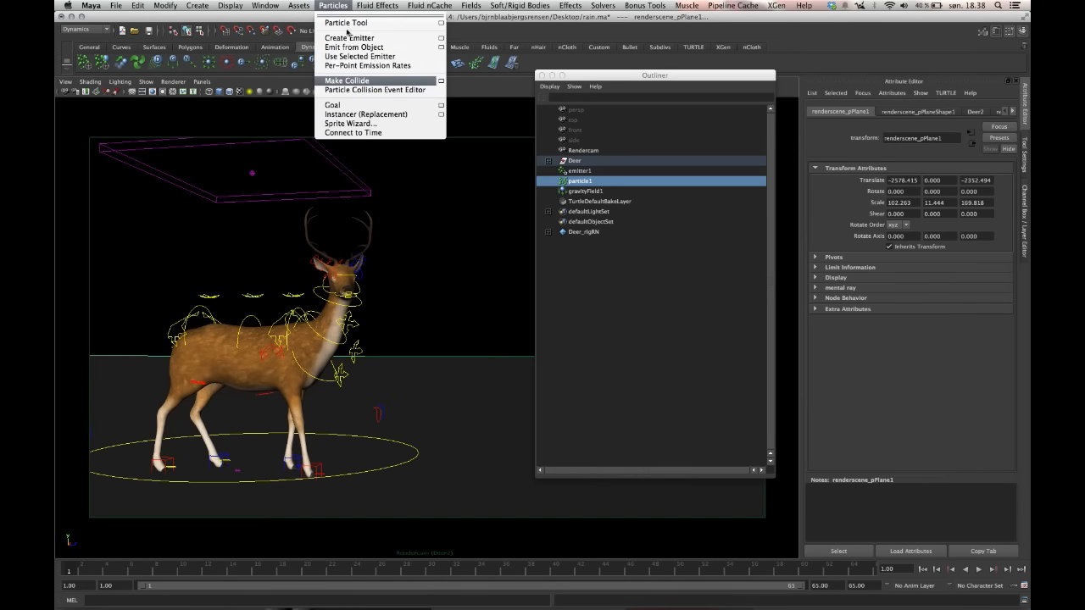
left_click(386, 91)
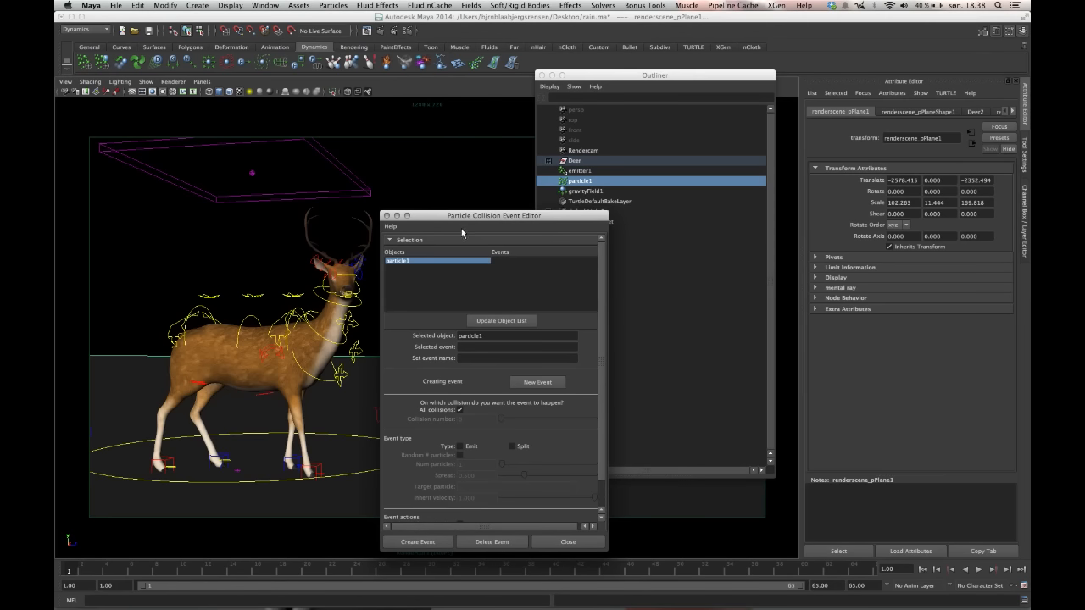
left_click(485, 357)
left_click_drag(600, 363, 604, 395)
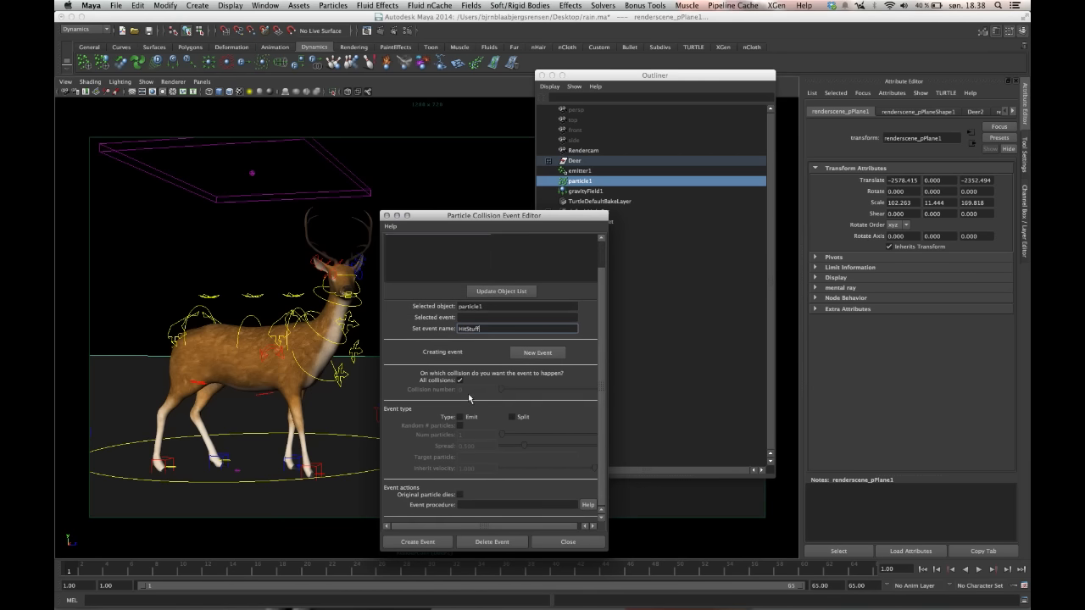
left_click(461, 417)
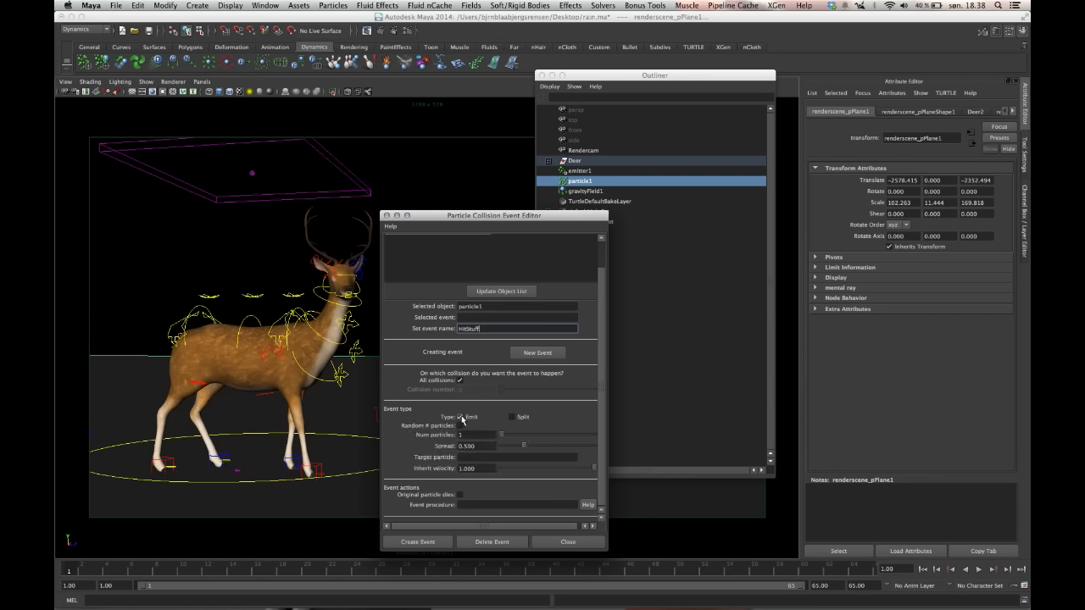
Step: Set the HitStuff event to emit 5 particles with inherit velocity 0.4 and let the original particle die
left_click(473, 433)
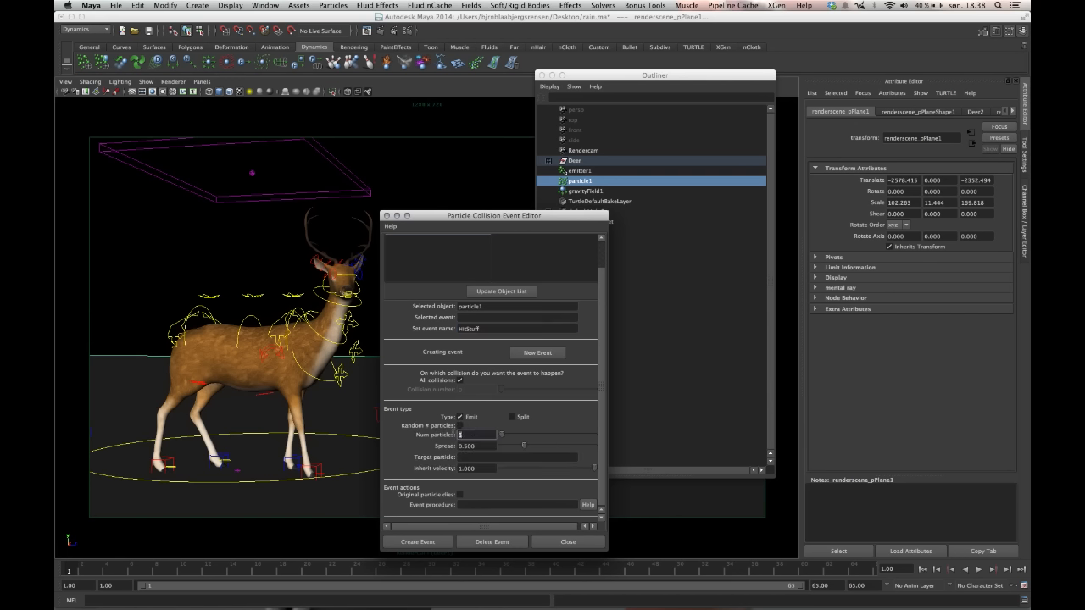
type("5")
left_click(490, 446)
left_click(489, 468)
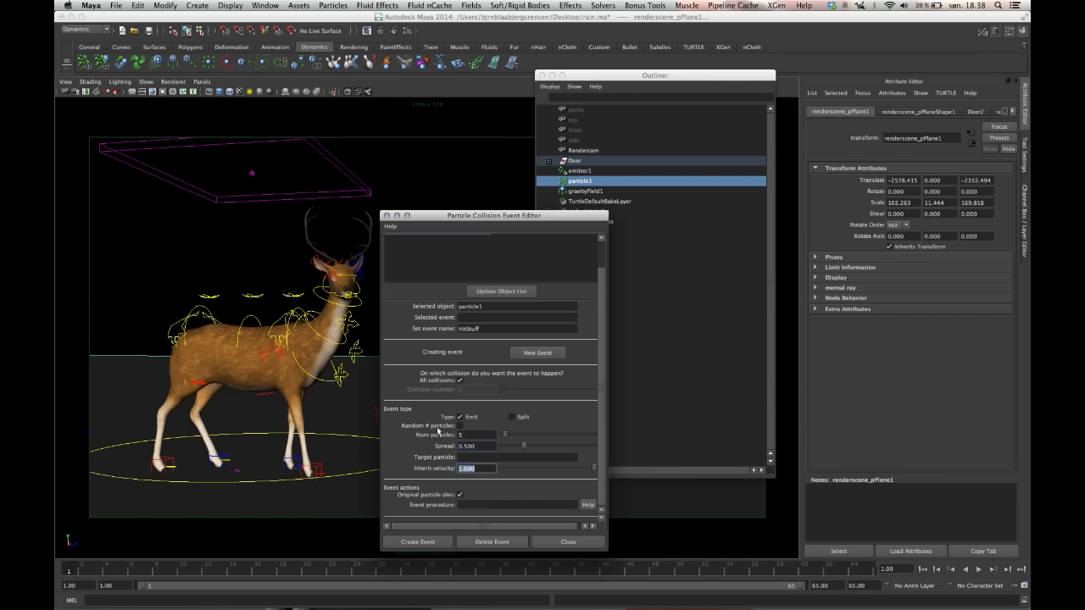
type(".")
Step: Change the resilience in the deer body's geoConnector1 collision settings and clear the selection
left_click(231, 330)
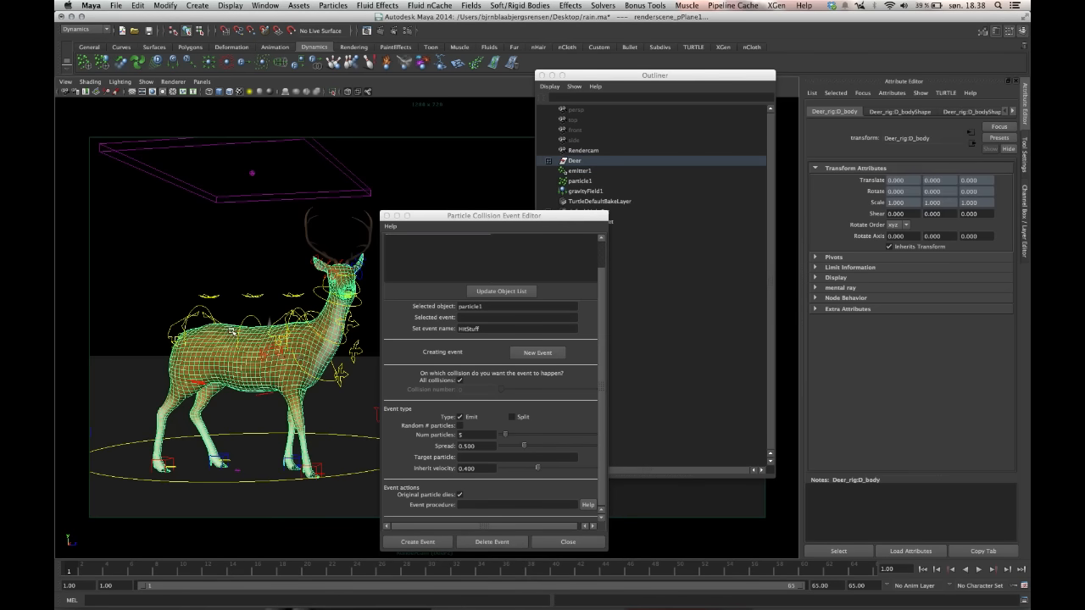
left_click(1013, 111)
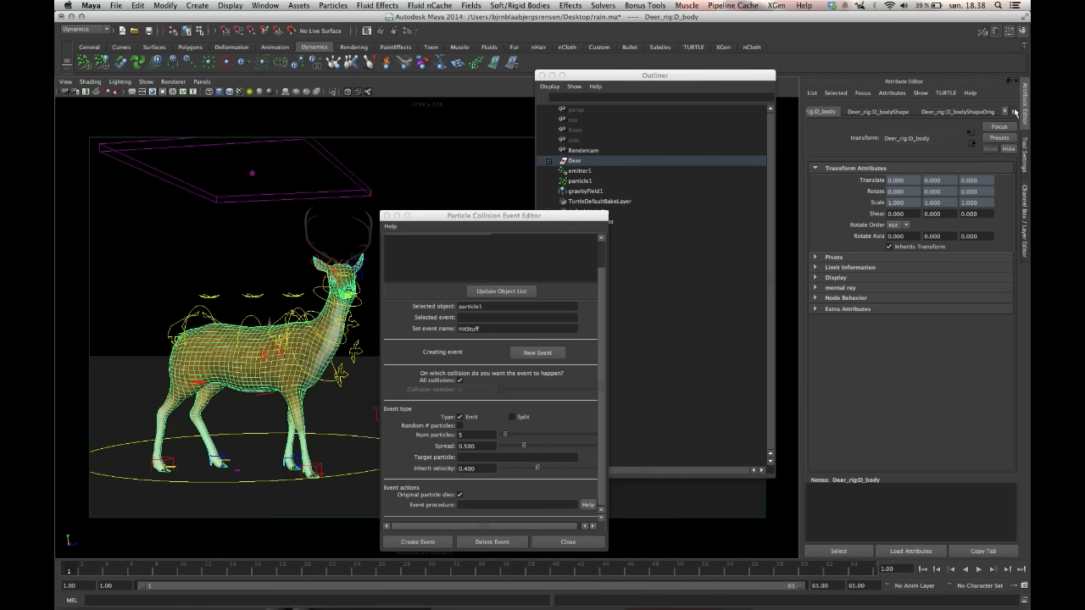
left_click(1015, 111)
left_click(1015, 111)
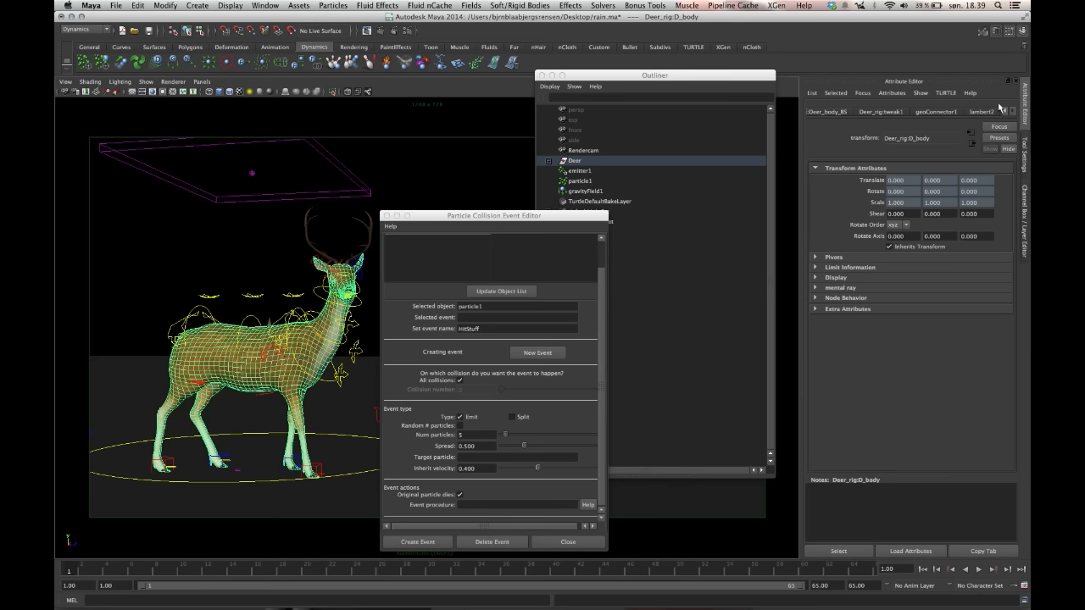
left_click(935, 111)
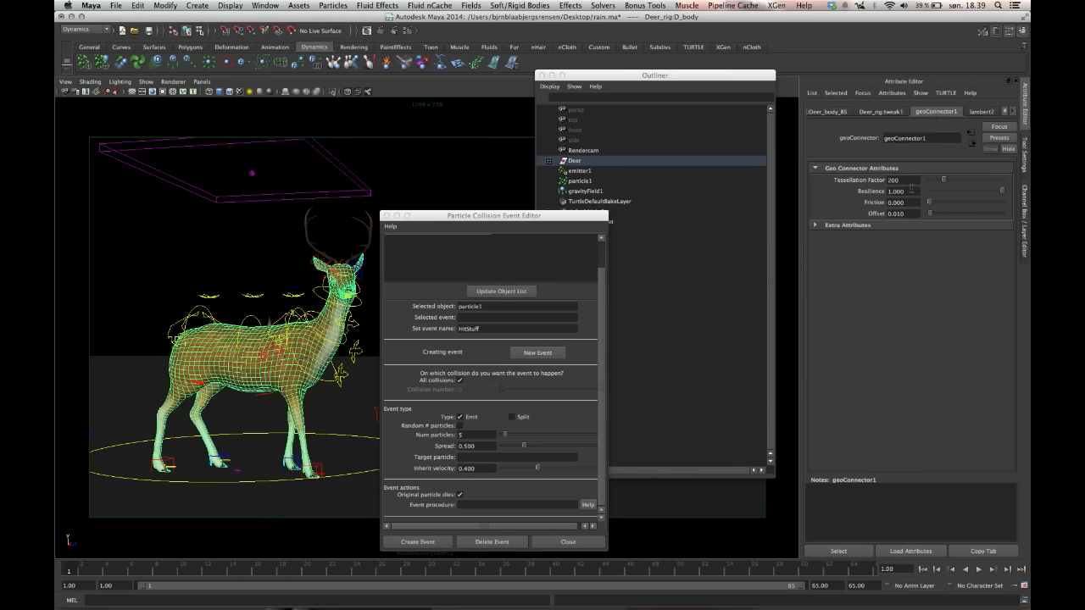
left_click_drag(908, 191, 874, 190)
left_click(474, 172)
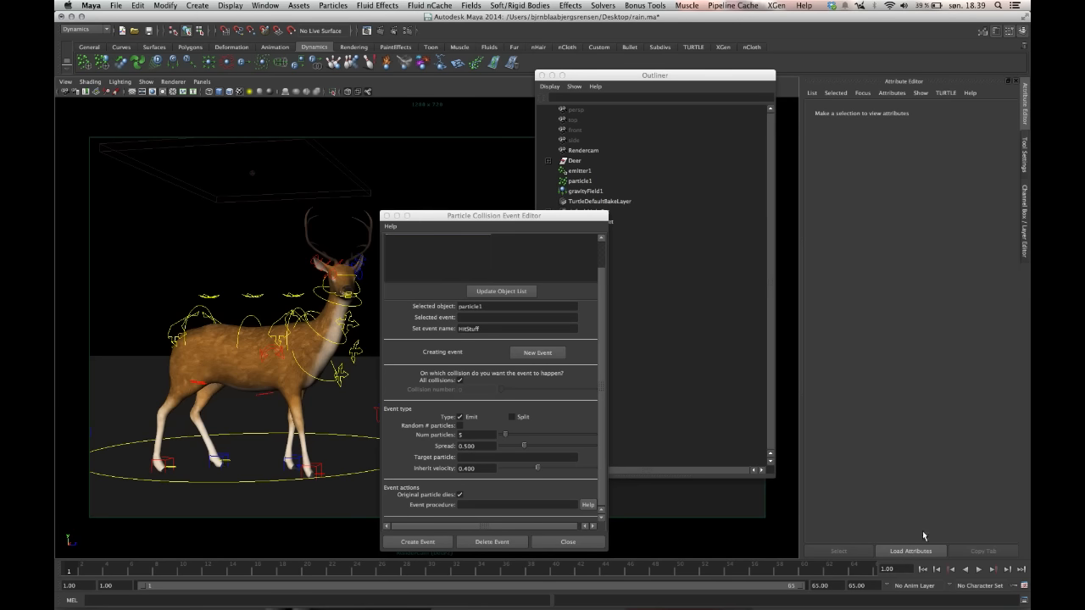
Step: Create the HitStuff collision event and move its editor window clear of the Outliner
left_click(439, 543)
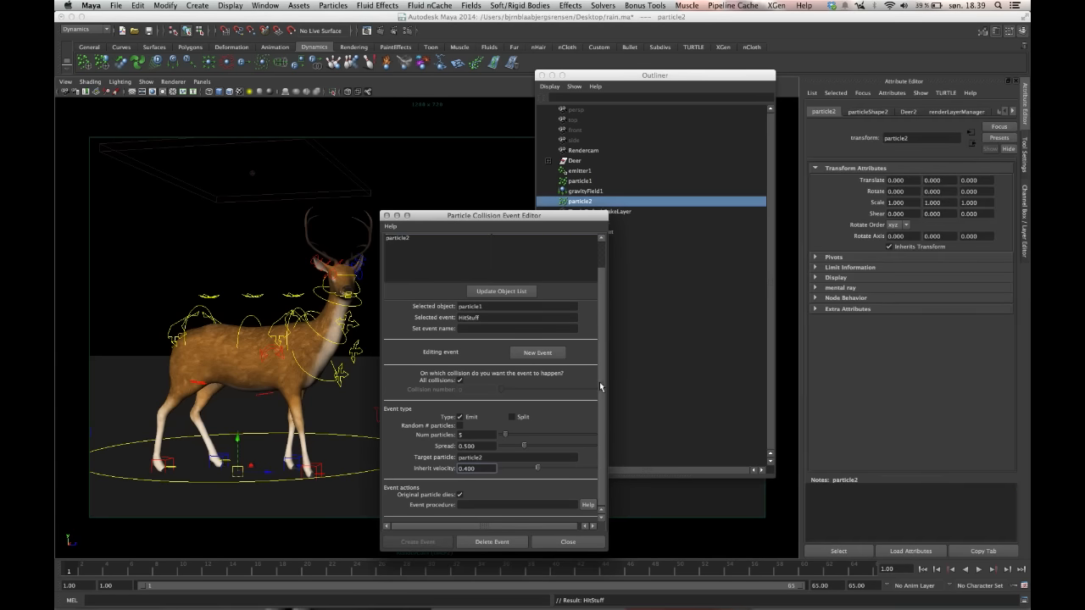
left_click_drag(600, 387, 577, 328)
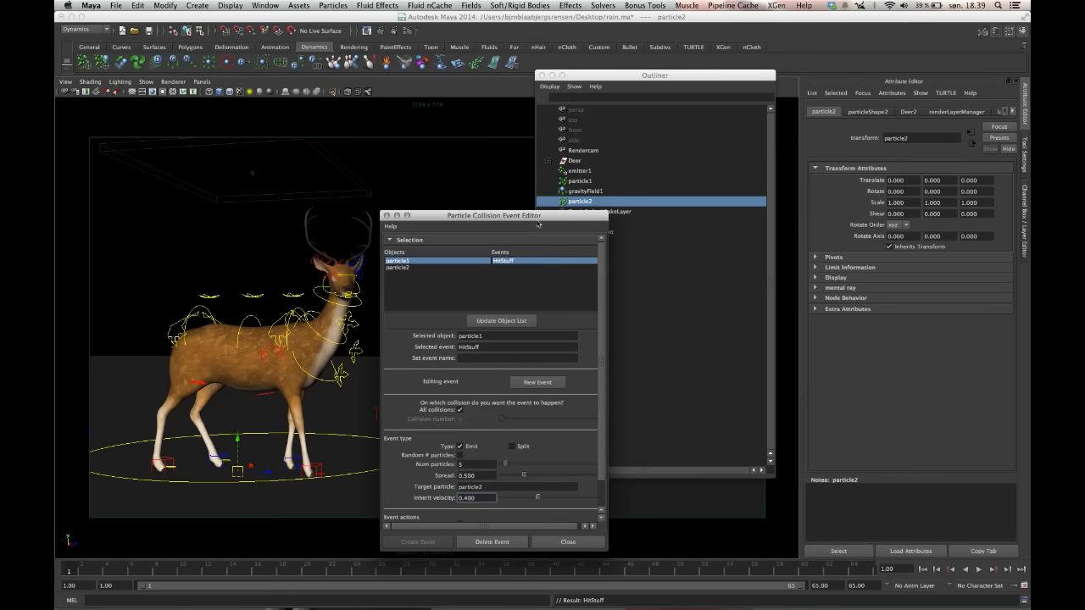
left_click_drag(538, 223, 446, 198)
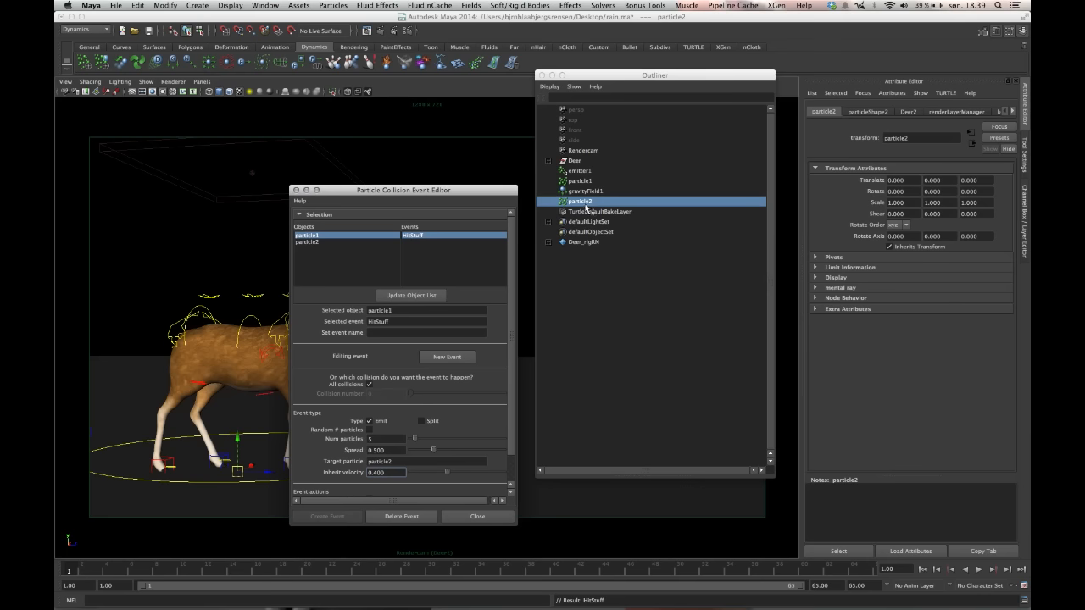
Step: Move the collision event editor aside and play the simulation to check the splashes
left_click_drag(503, 196, 735, 193)
left_click(980, 569)
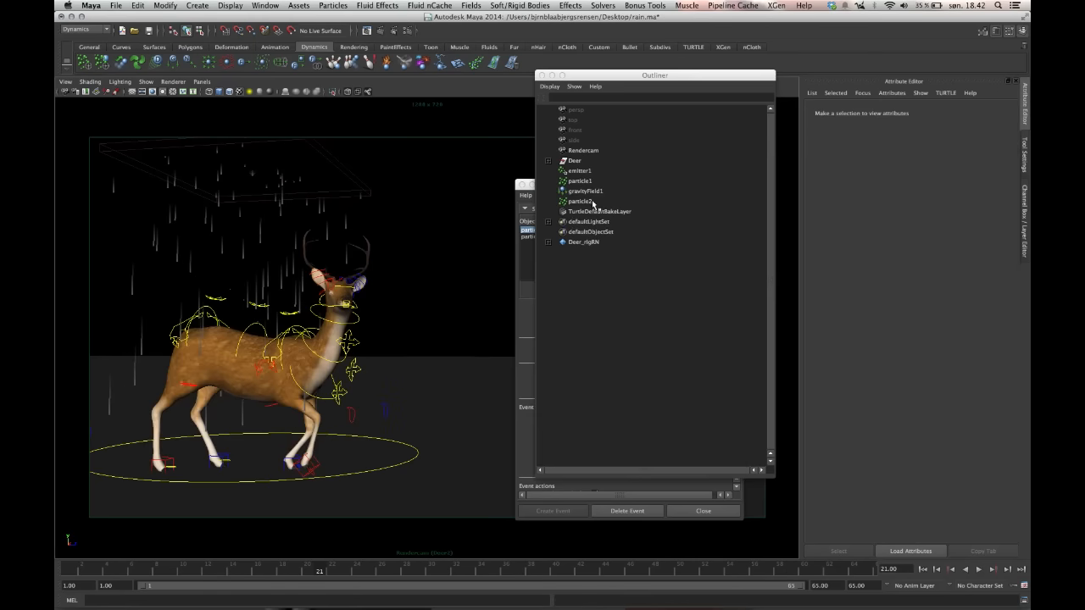
Step: Add a gravity field with magnitude 500 to the particle2 splash particles and replay the simulation from the start
left_click(592, 202)
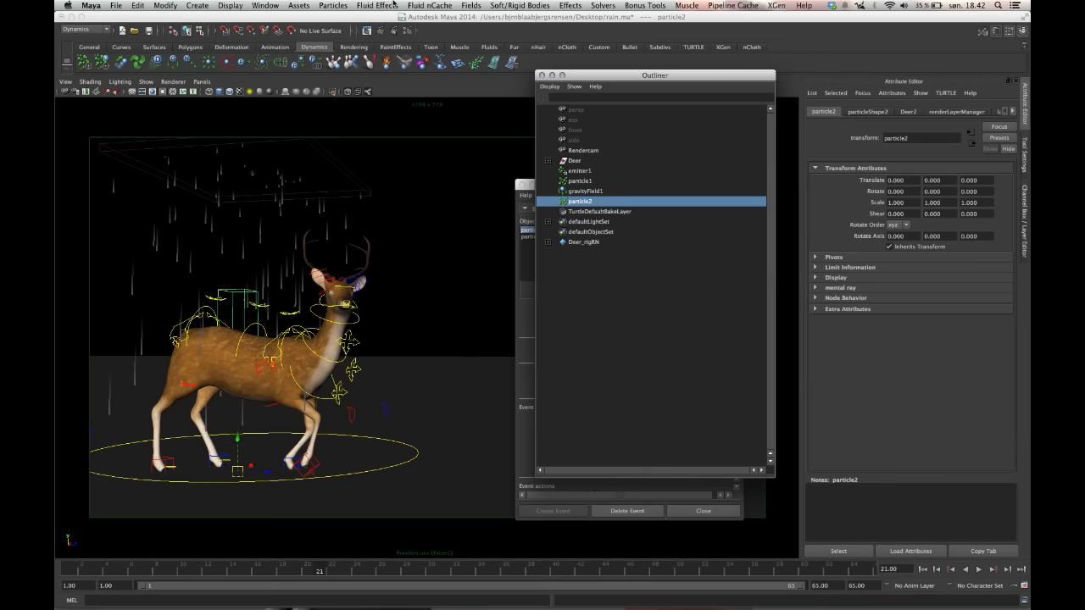
left_click(468, 5)
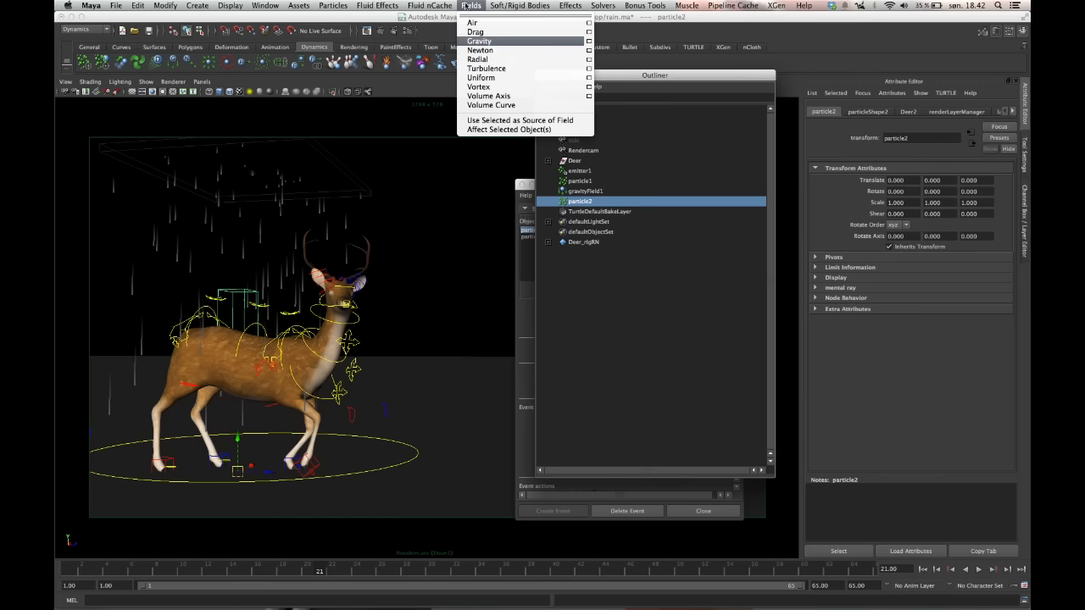
left_click(485, 41)
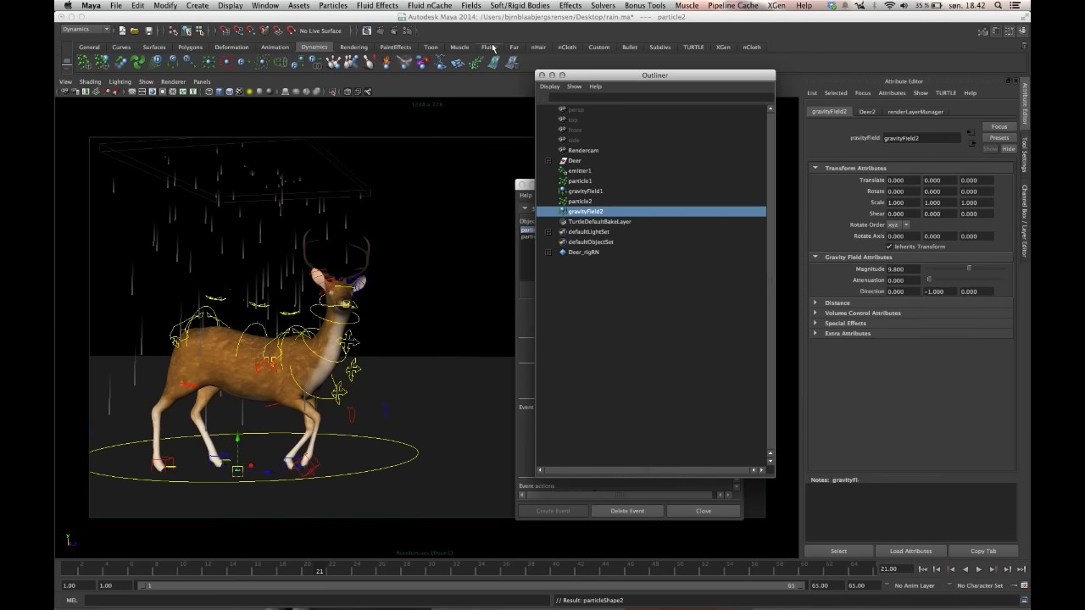
type("500.000")
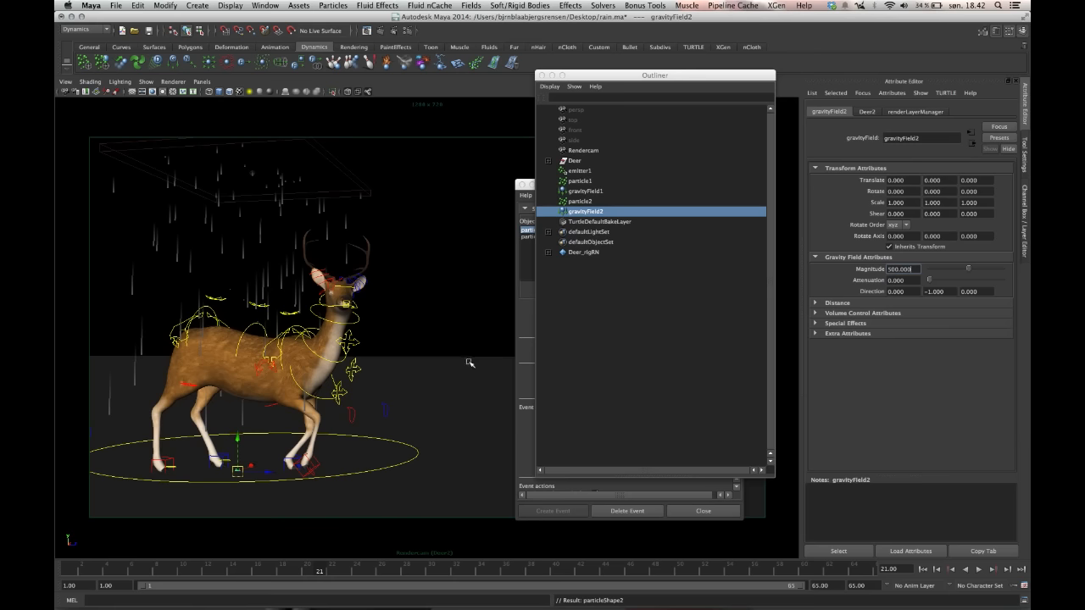
left_click(924, 569)
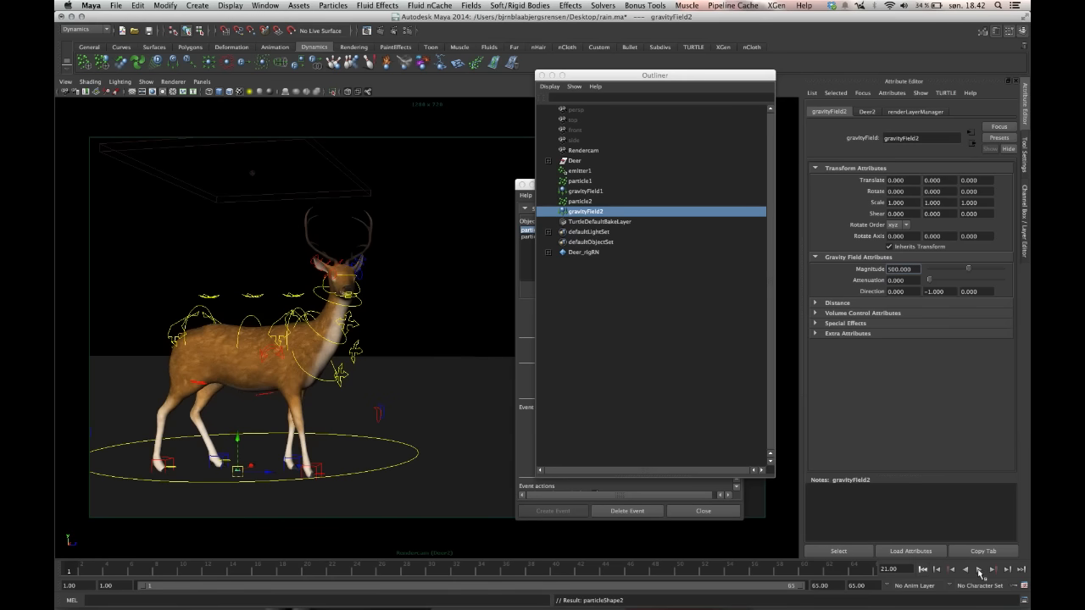
left_click(979, 568)
Step: Add a turbulence field with magnitude 30 to the particle1 rain particles and play the simulation
left_click(581, 182)
left_click(473, 7)
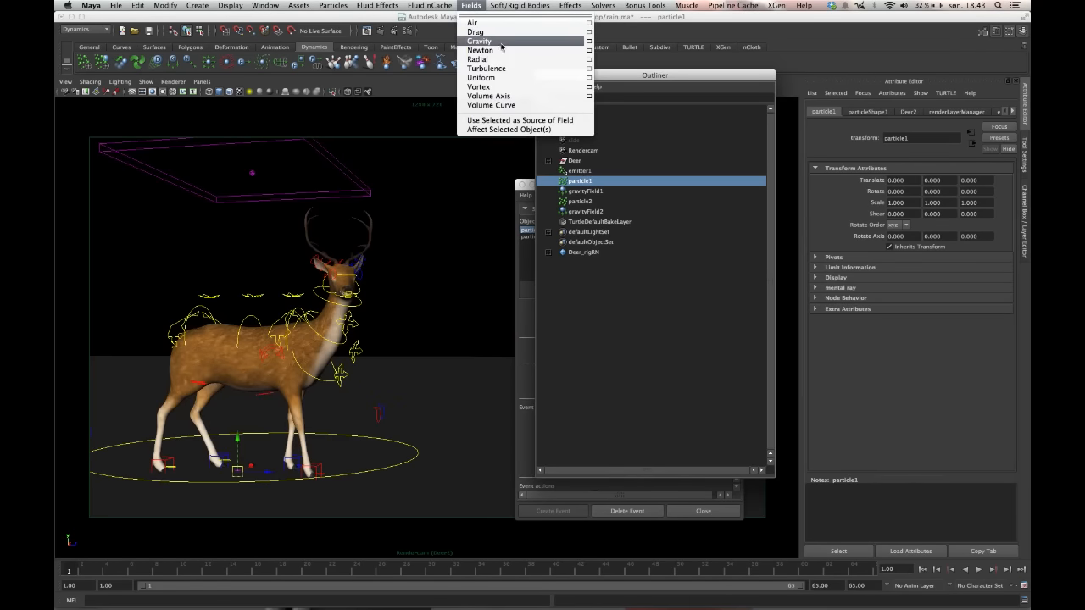
left_click(508, 68)
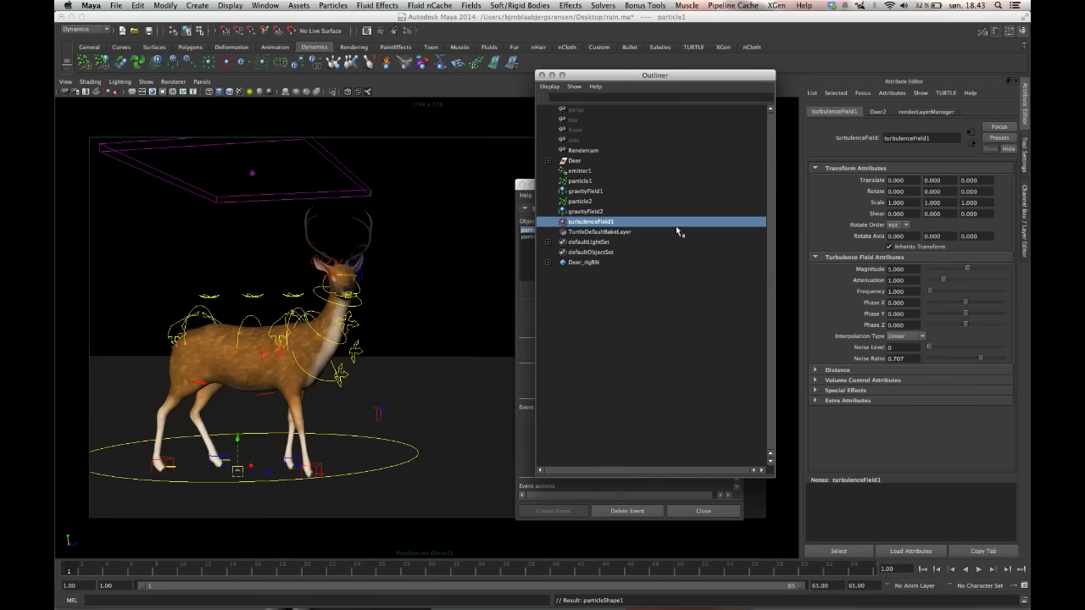
left_click_drag(910, 268, 881, 269)
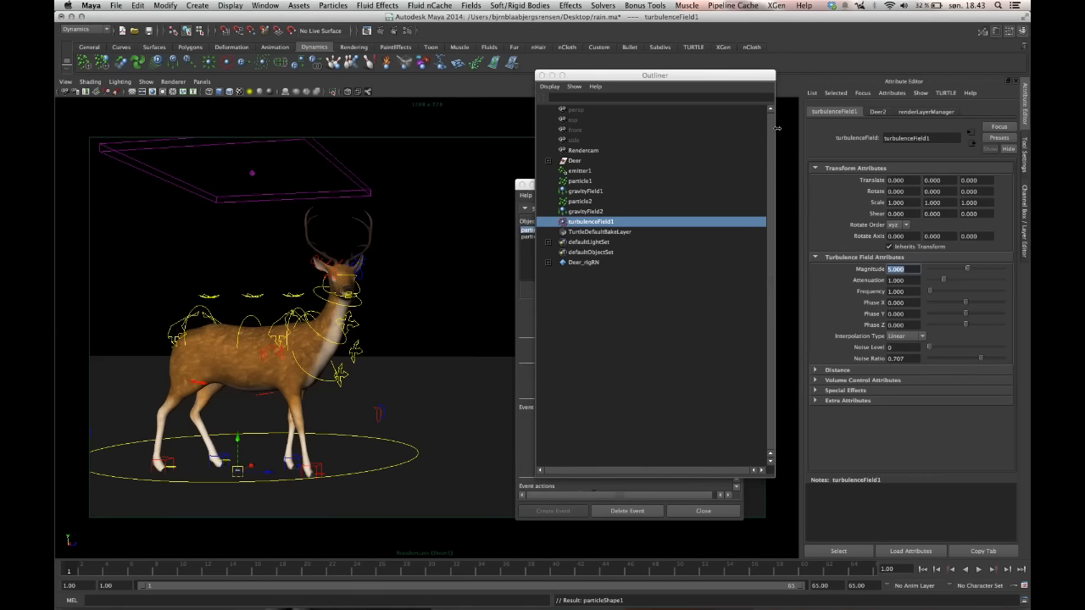
type("5")
type("0")
key("Return")
left_click(979, 570)
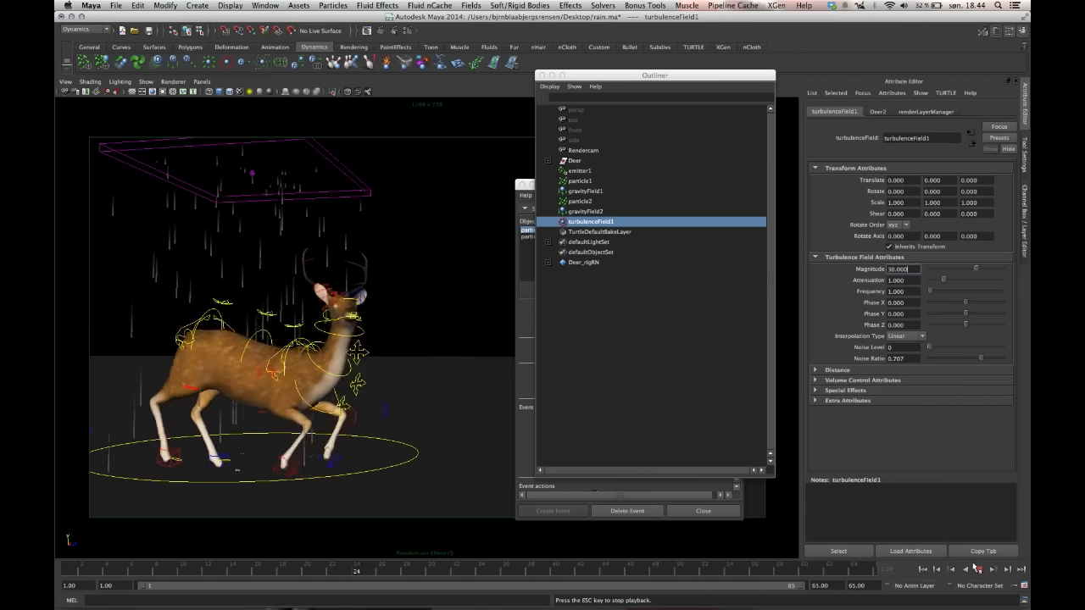
left_click(979, 569)
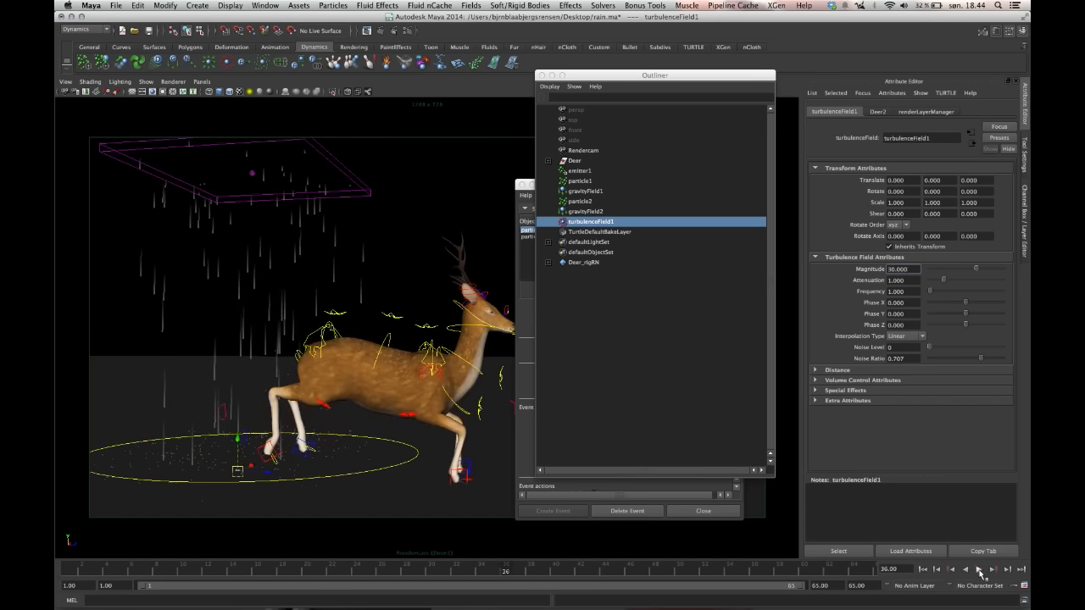
Step: Close the Outliner, then set the renderer to Maya Hardware with 16 samples in the render settings
left_click(540, 76)
left_click(405, 31)
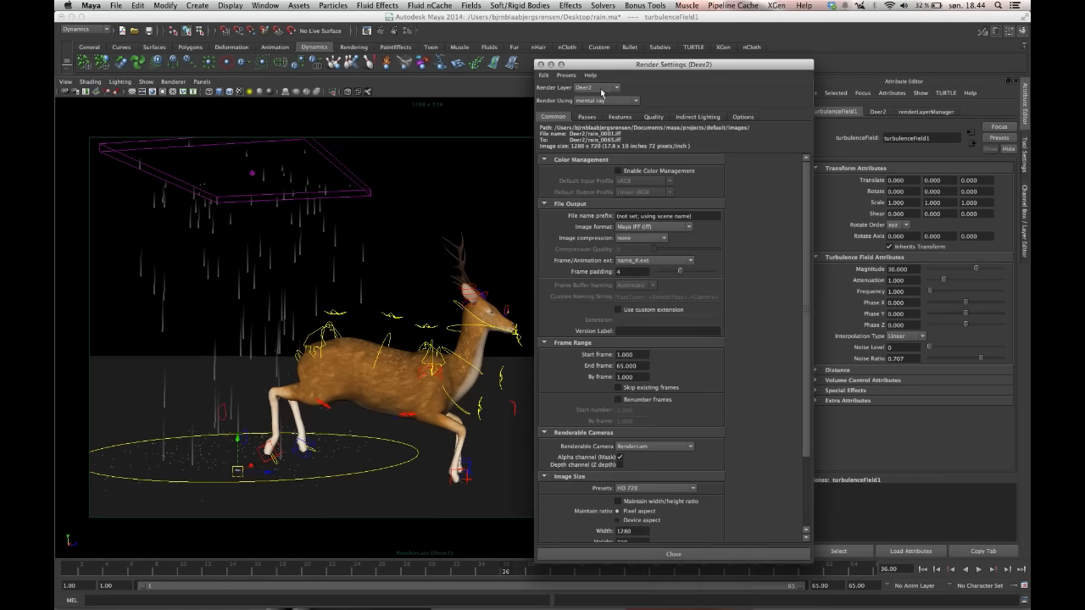
left_click(606, 101)
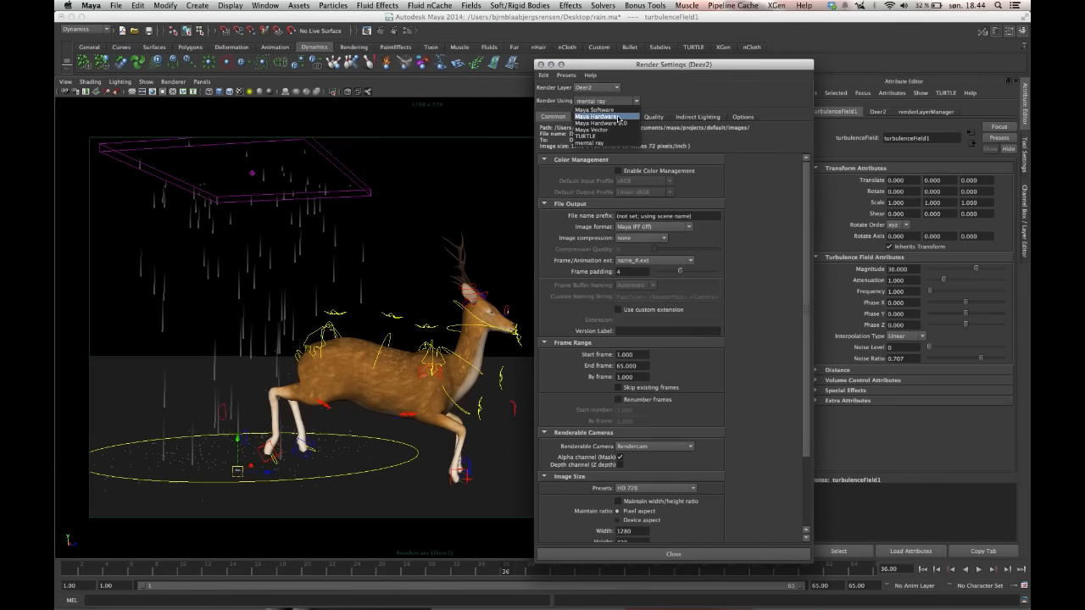
left_click(607, 117)
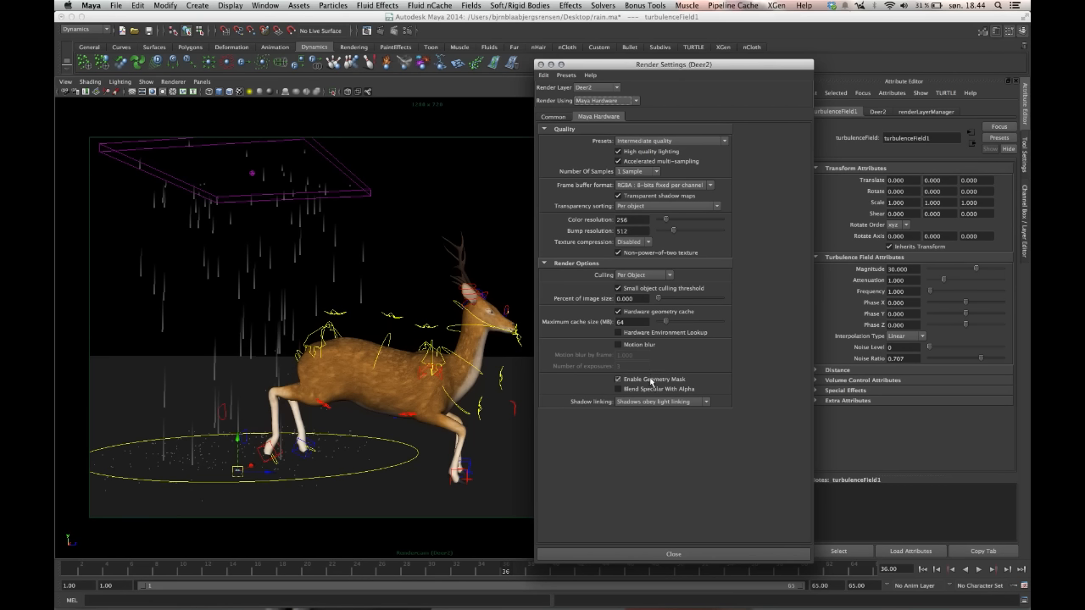
left_click(635, 171)
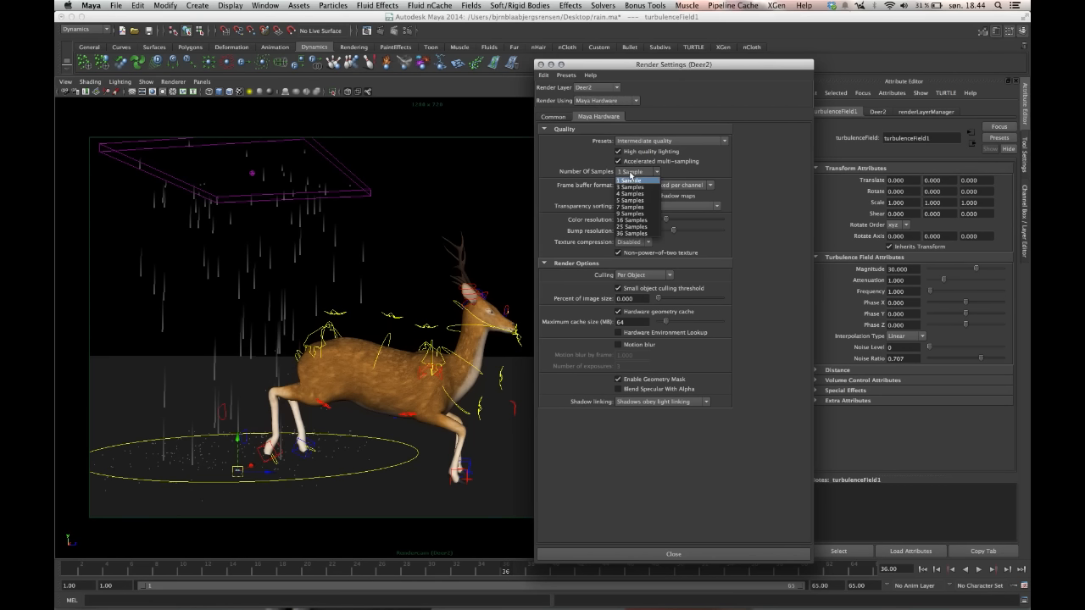
left_click(635, 221)
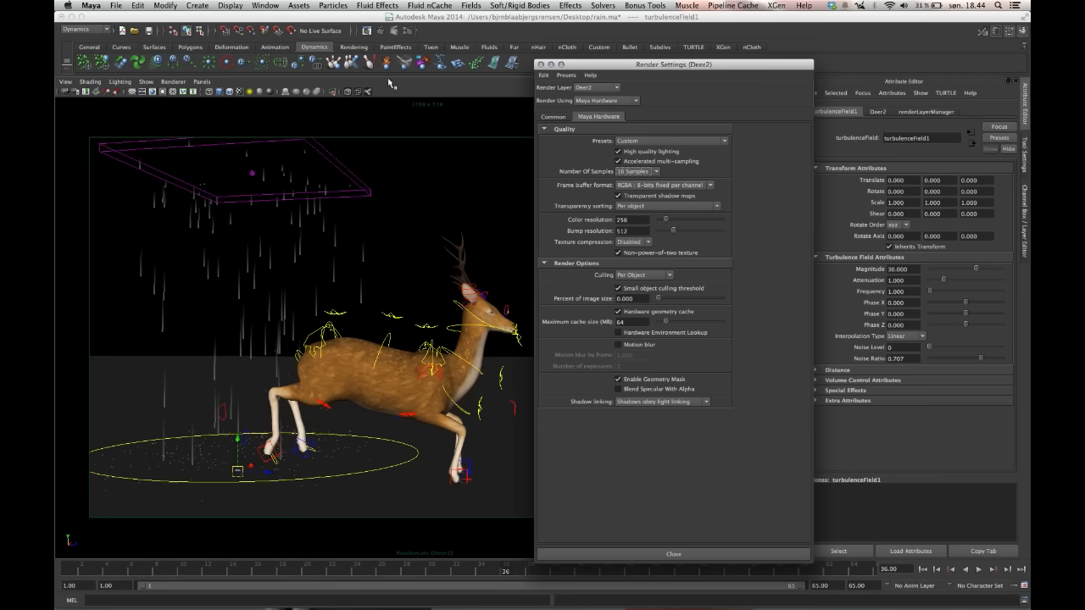
Step: Render a test image of the current frame with Maya Hardware, close it and switch the renderer to mental ray
left_click(382, 32)
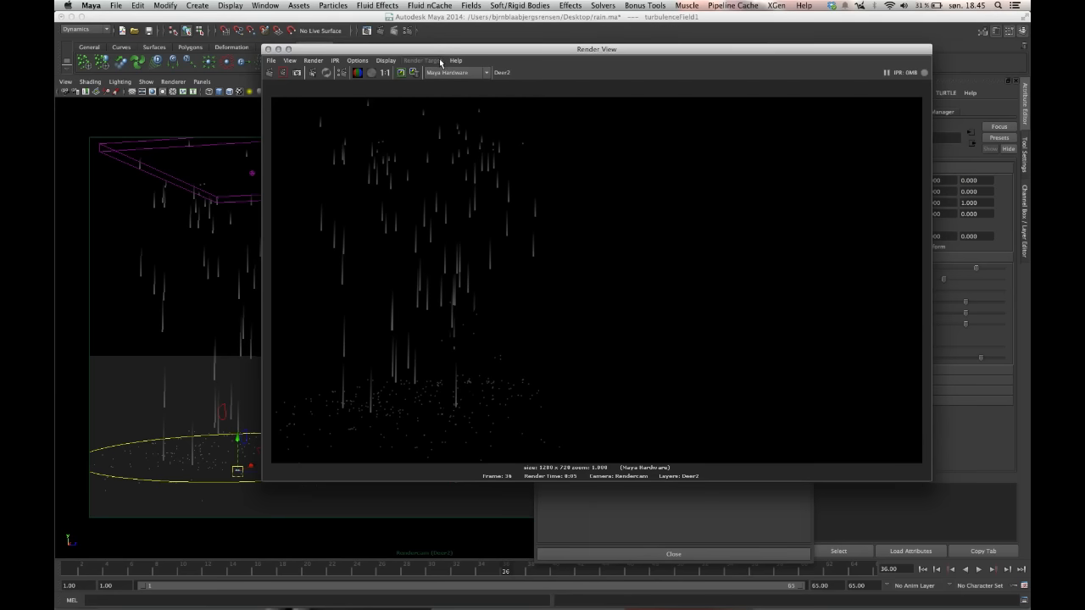
left_click(269, 48)
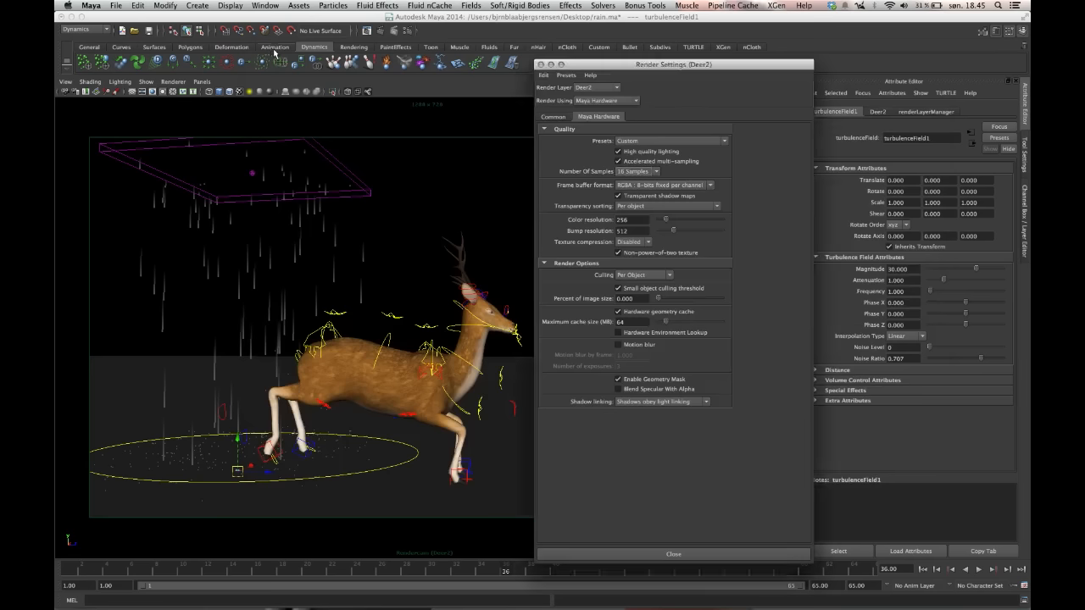
left_click(631, 101)
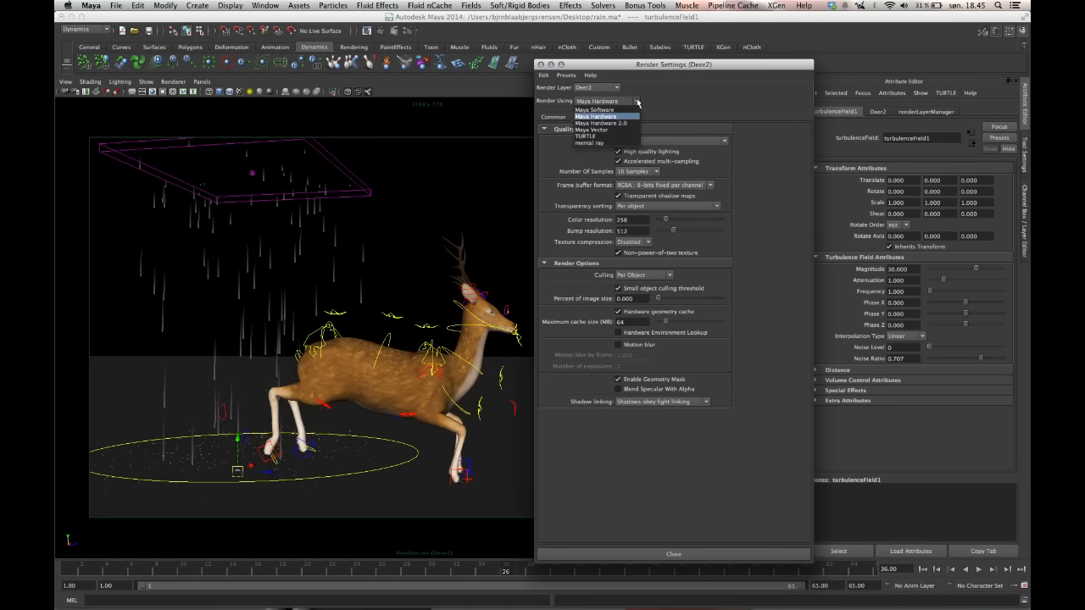
left_click(622, 144)
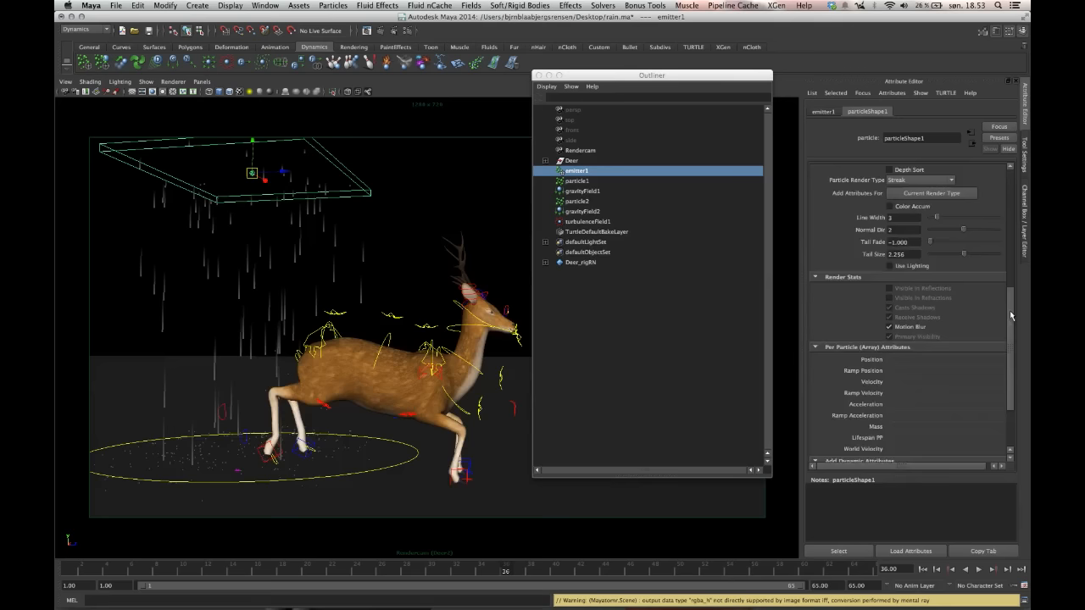
Step: Add a per-object color attribute to particleShape1
scroll(1009, 314, "down", 4)
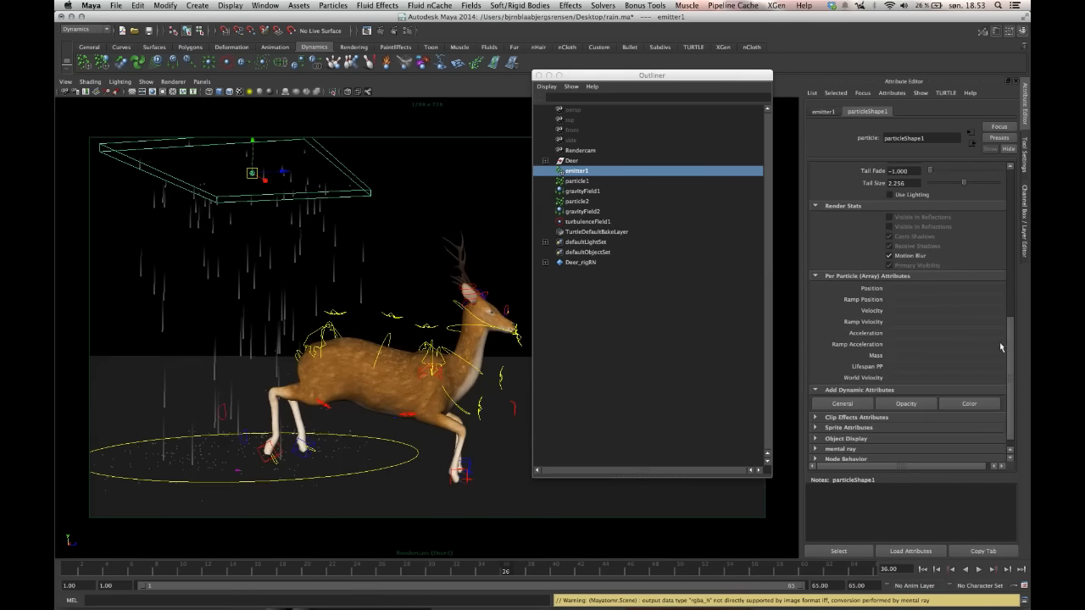
left_click(975, 412)
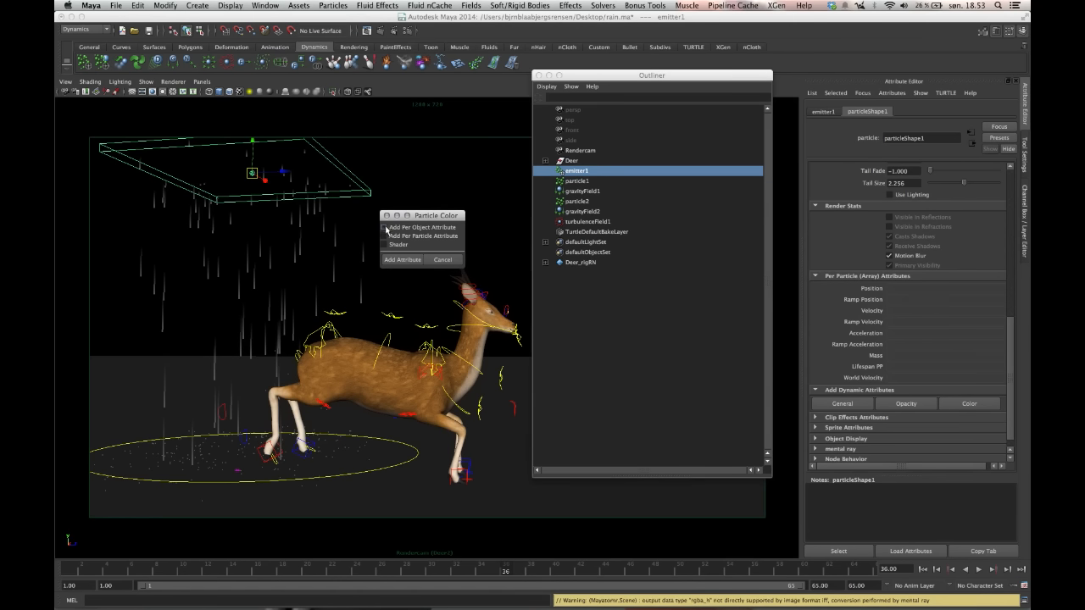
left_click(414, 262)
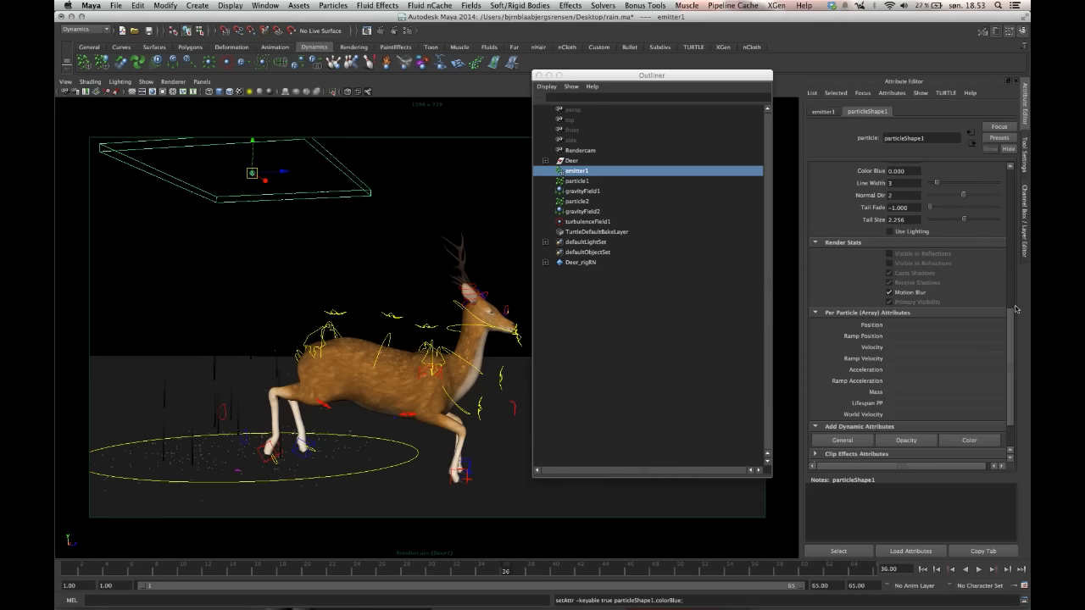
Step: Try a Color Green value of 1 on the rain particles, then set it back to 0
left_click_drag(1013, 320, 1009, 294)
scroll(914, 245, "up", 1)
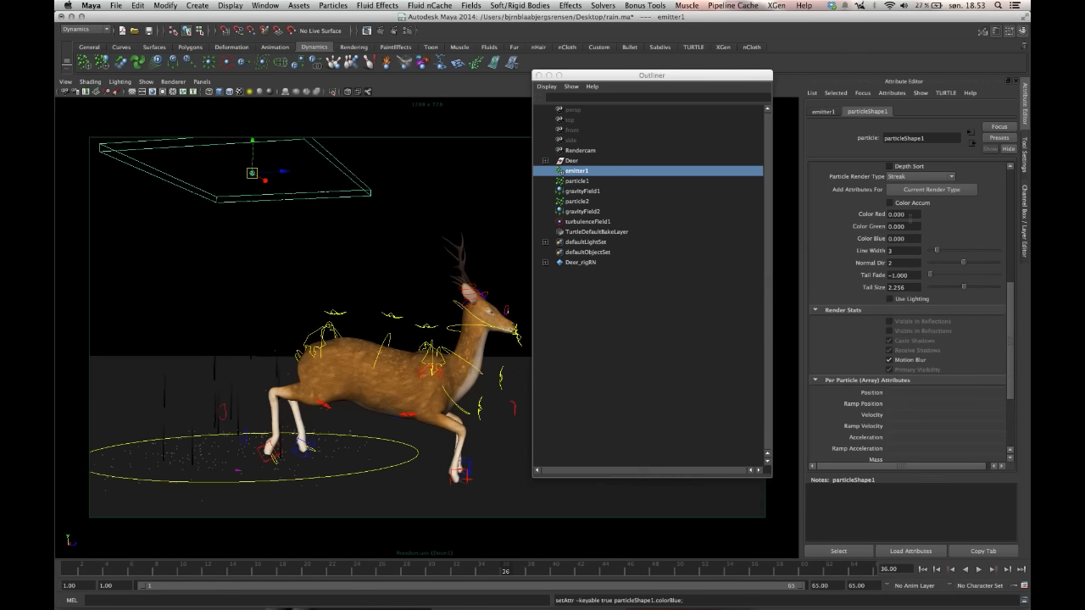
left_click(910, 226)
type("1")
key("Return")
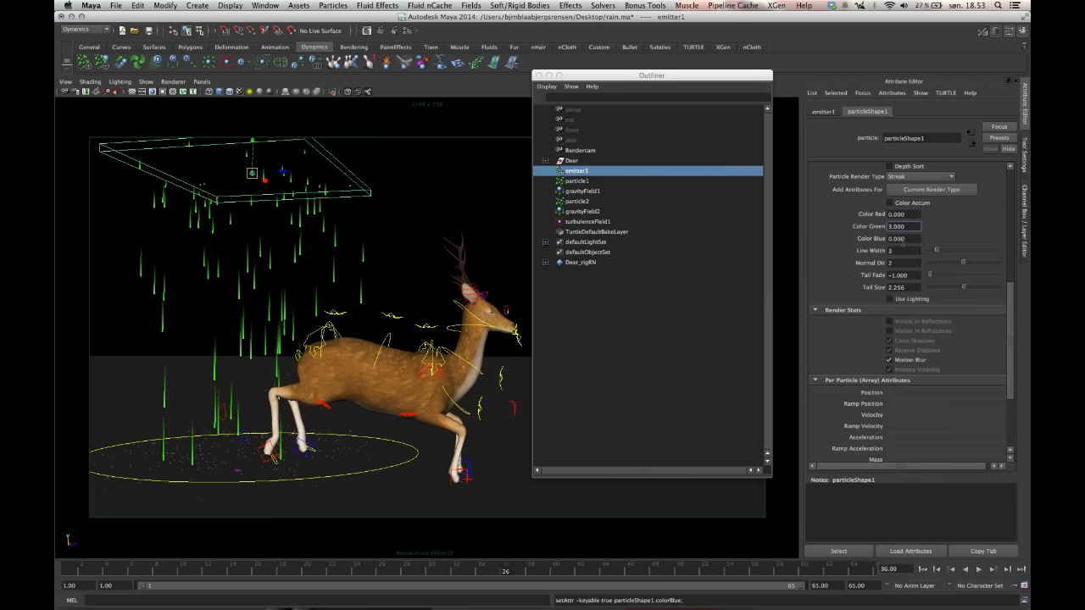
left_click(916, 226)
type("0")
key("Return")
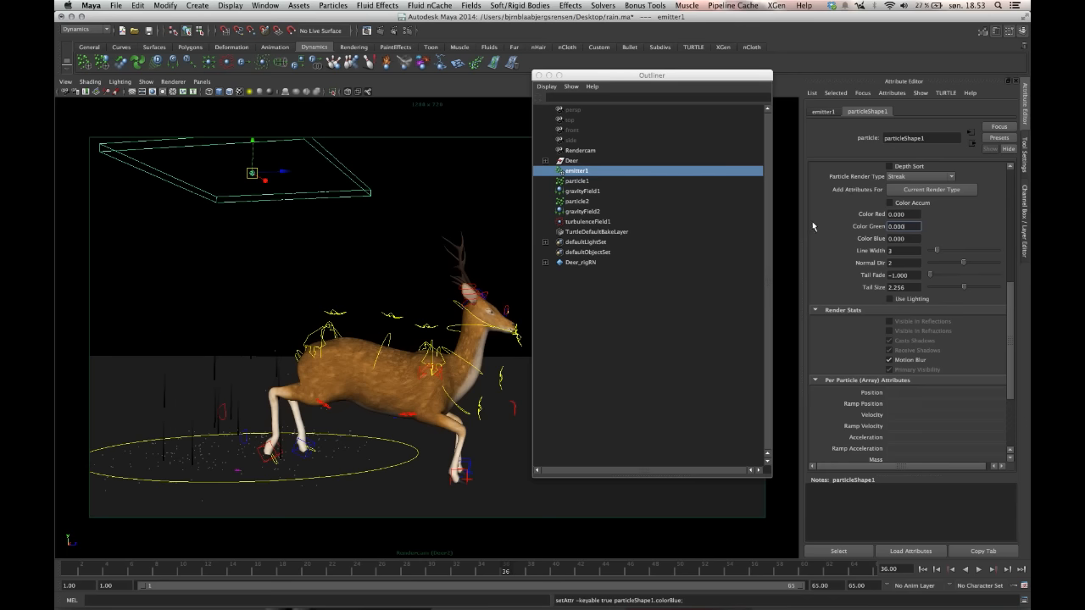
Step: Set particleShape1's render type to Spheres, add the attributes for that type and clear the selection
left_click(916, 177)
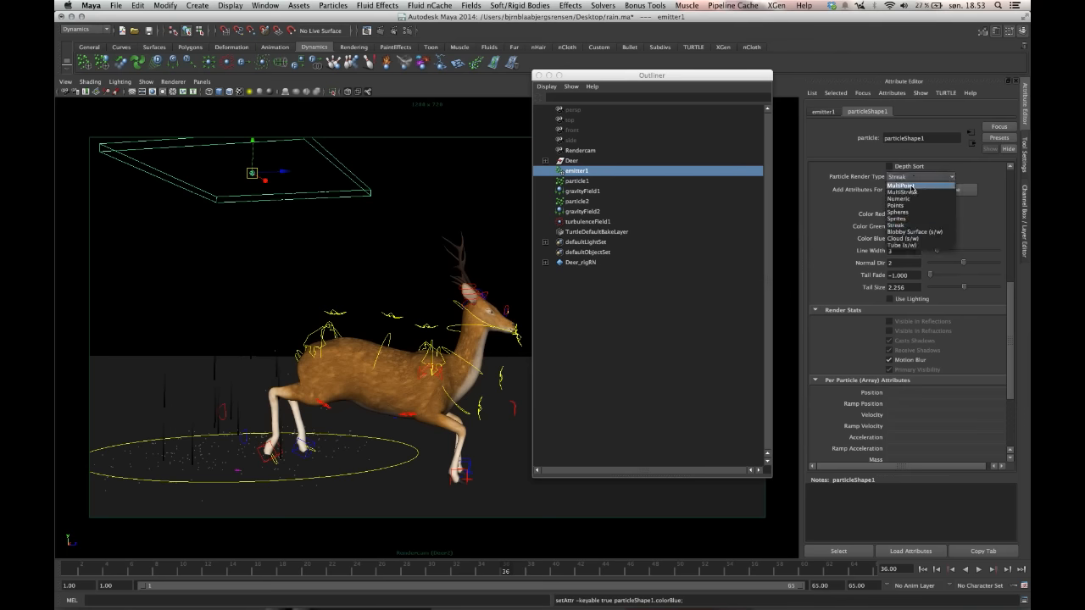
left_click(900, 212)
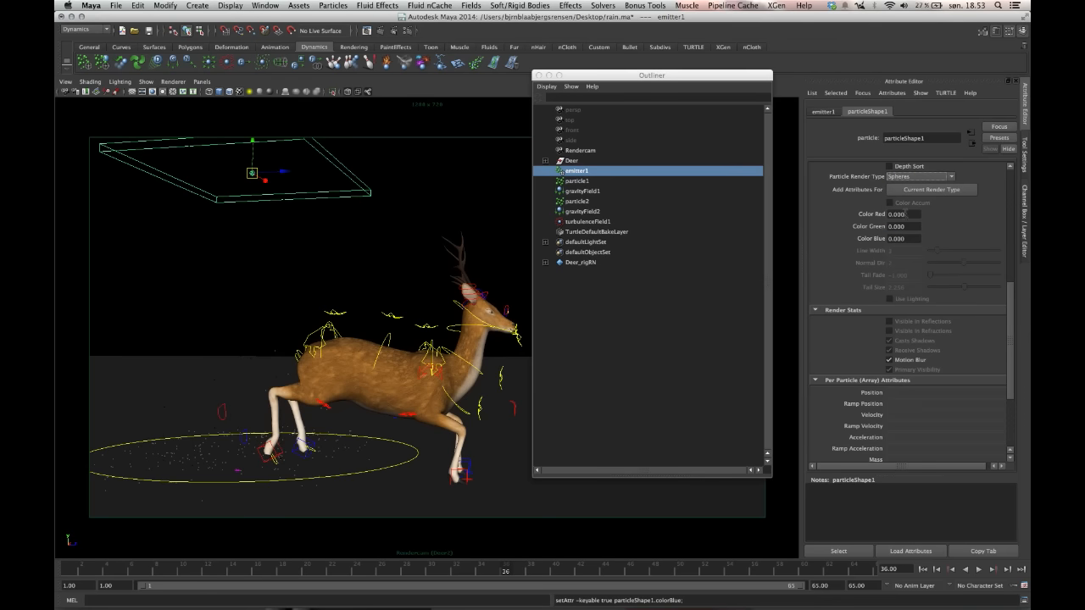
left_click(931, 189)
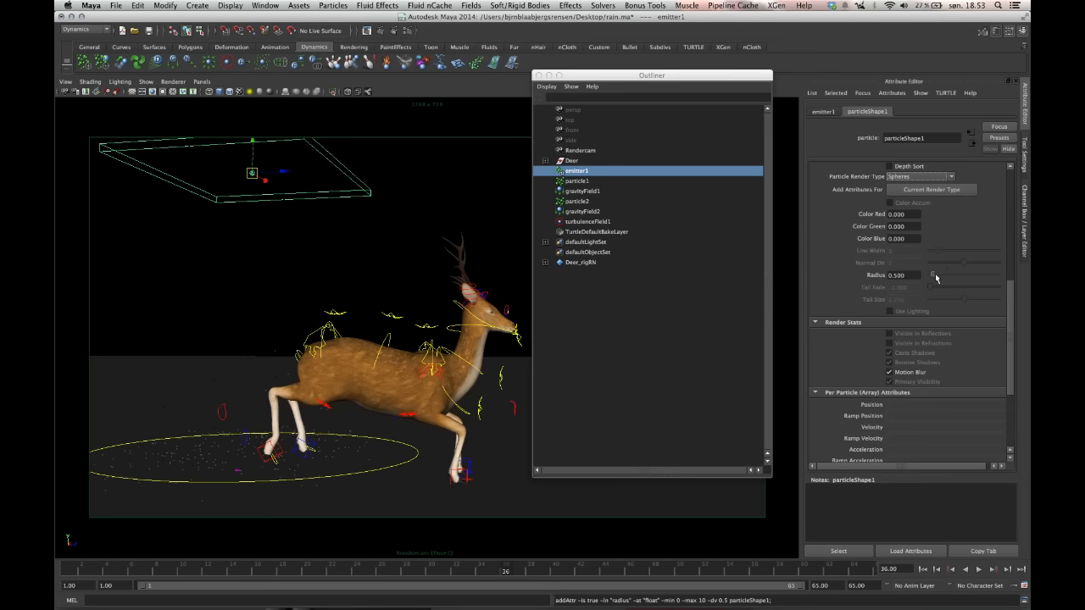
left_click(475, 196)
Step: Set particle2's render type to Spheres, add the attributes for that type and reduce its radius
left_click(577, 201)
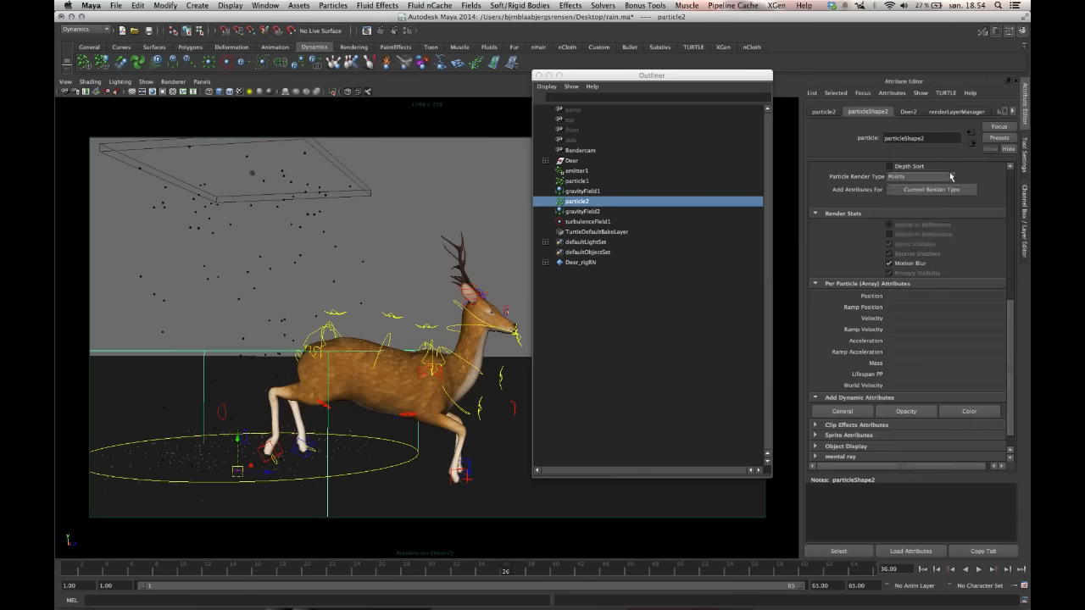
left_click(919, 176)
left_click(926, 212)
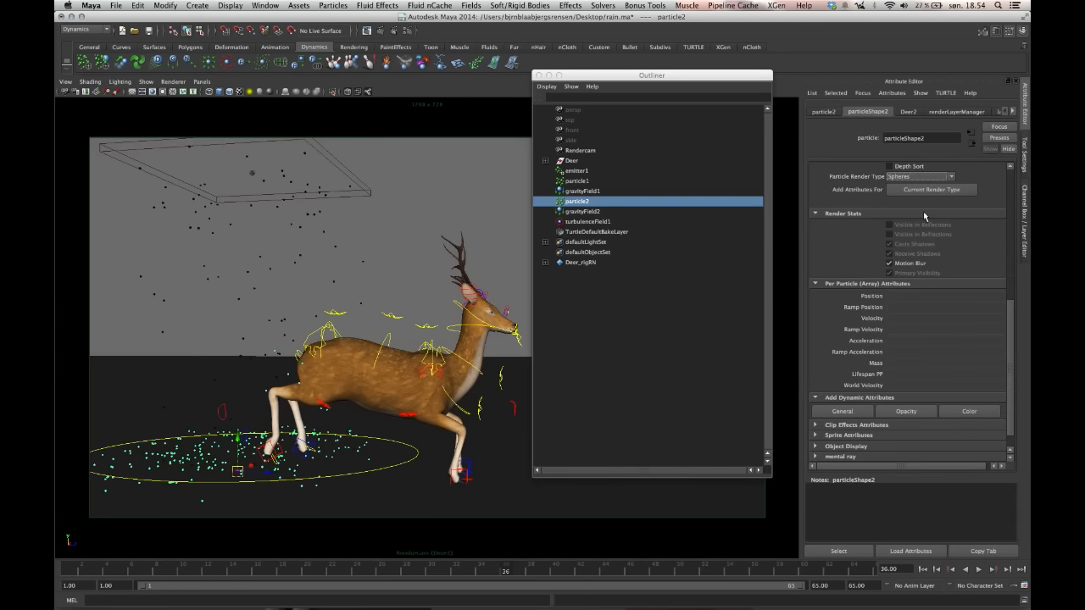
left_click(921, 191)
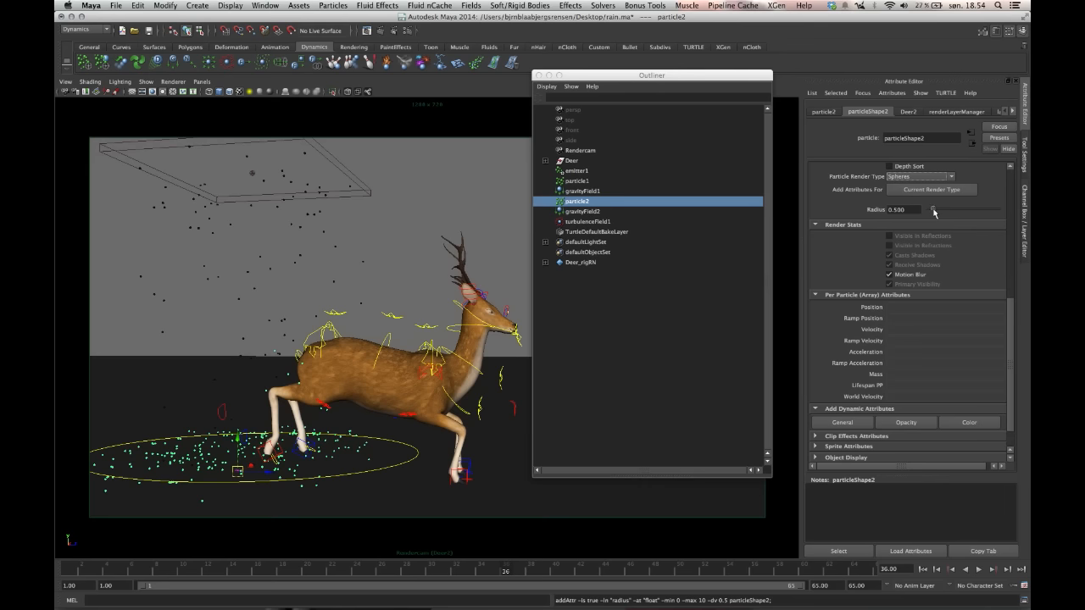
left_click_drag(934, 209, 932, 209)
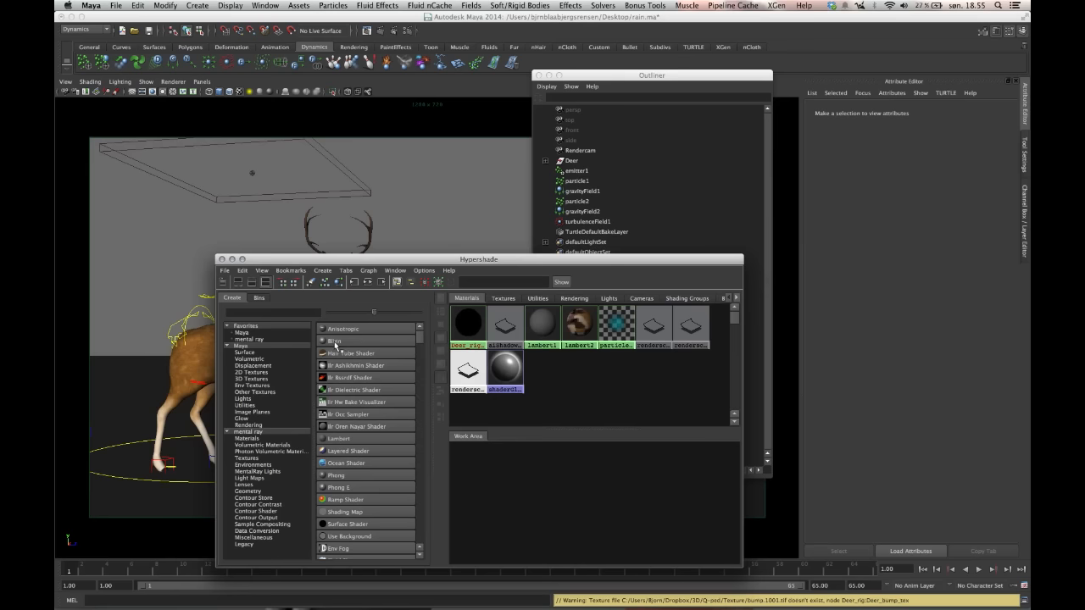
Step: Create a Blinn material with eccentricity 0.111, specular roll off 0.798, reflectivity 0.394 and a brighter specular color
left_click(339, 341)
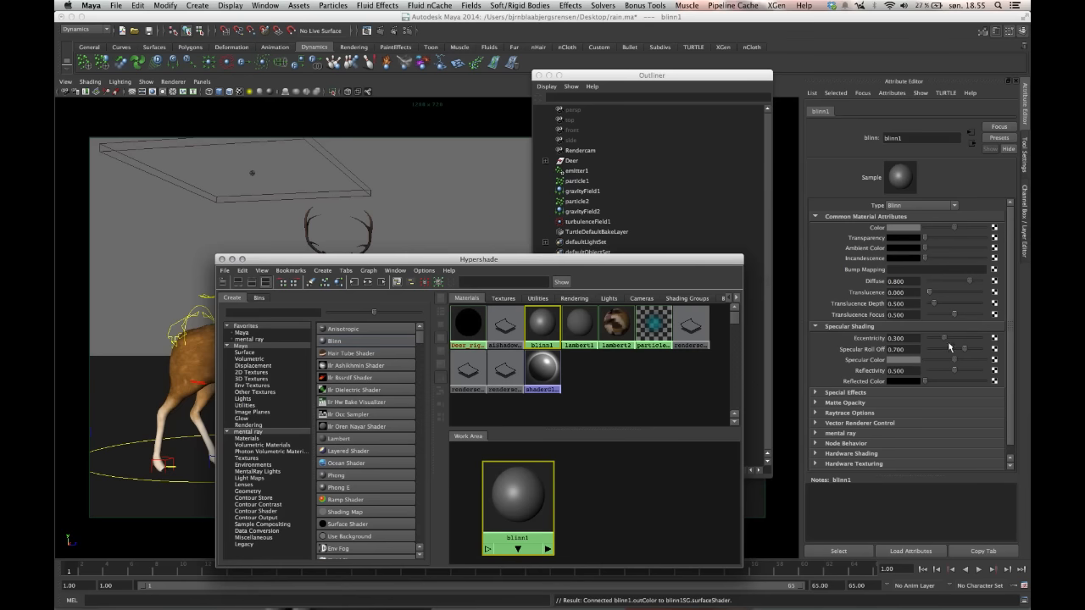
left_click_drag(941, 340, 949, 374)
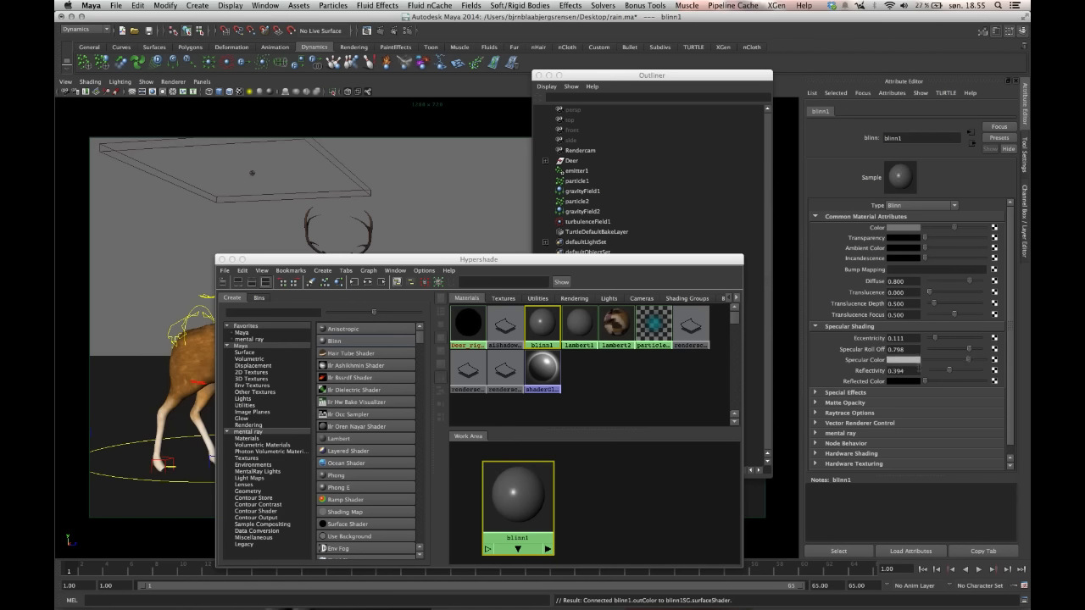
Step: Set the Blinn material's reflectivity to 0 and its color to a muted teal with hue about 172 and saturation 0.335
type("0")
key("Return")
left_click(910, 229)
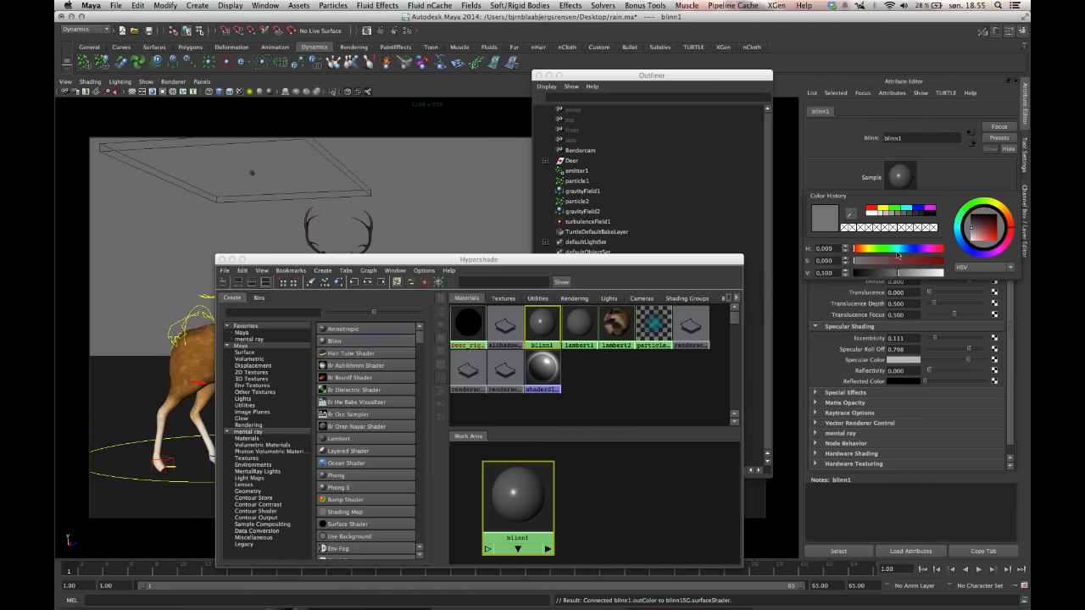
left_click_drag(890, 249, 898, 250)
left_click(884, 261)
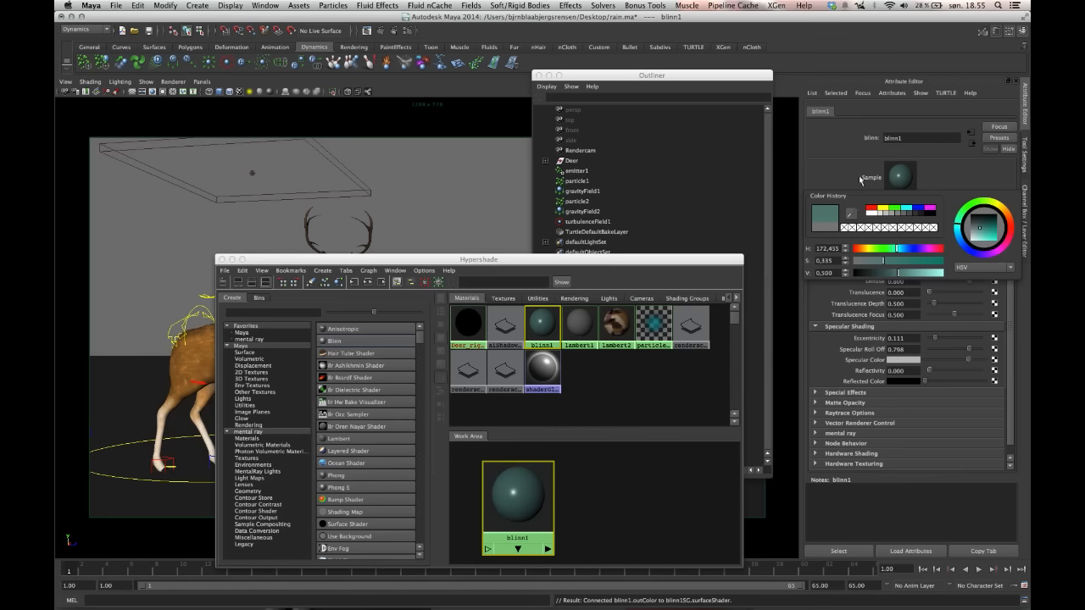
Step: Raise the Blinn material's transparency to a light grey so the raindrops are mostly see-through
left_click_drag(931, 240, 904, 248)
left_click(971, 248)
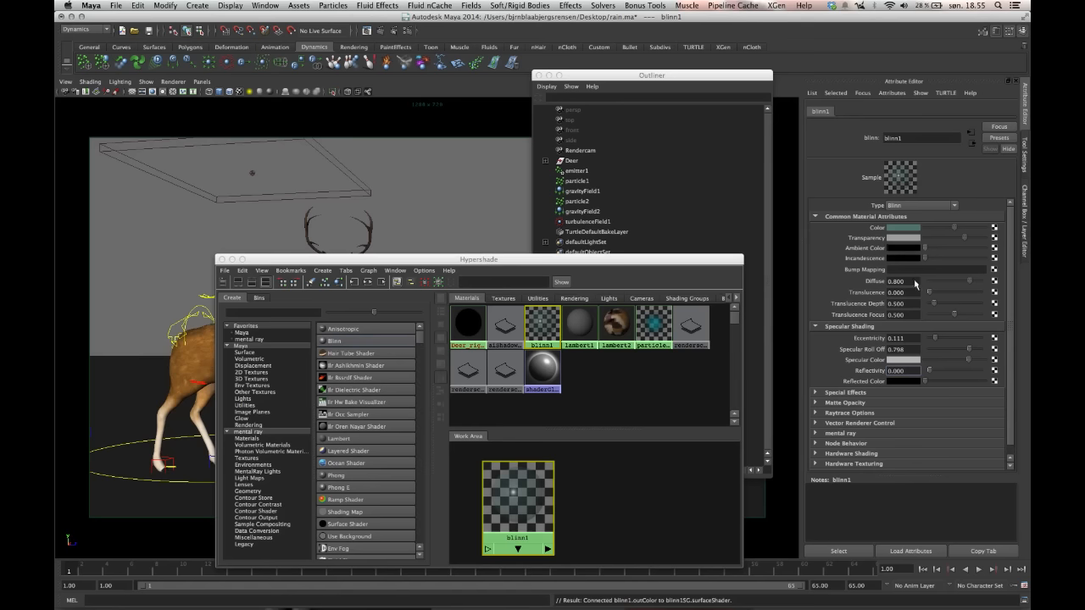
left_click_drag(565, 260, 557, 262)
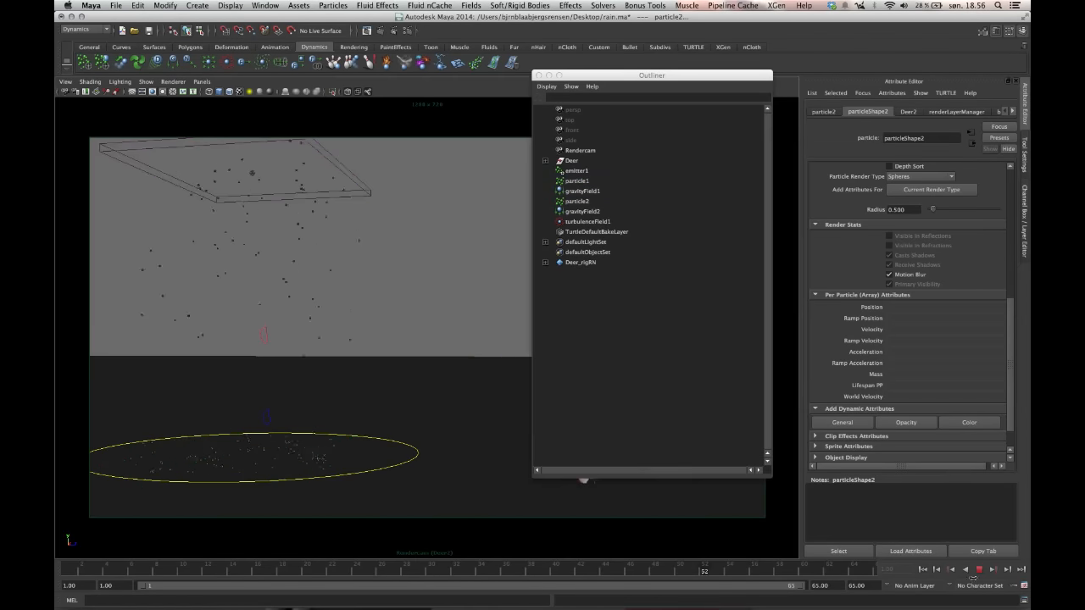
Step: Create a particle disk cache for all particles in the cache directory rain and play back the cached simulation
left_click(981, 570)
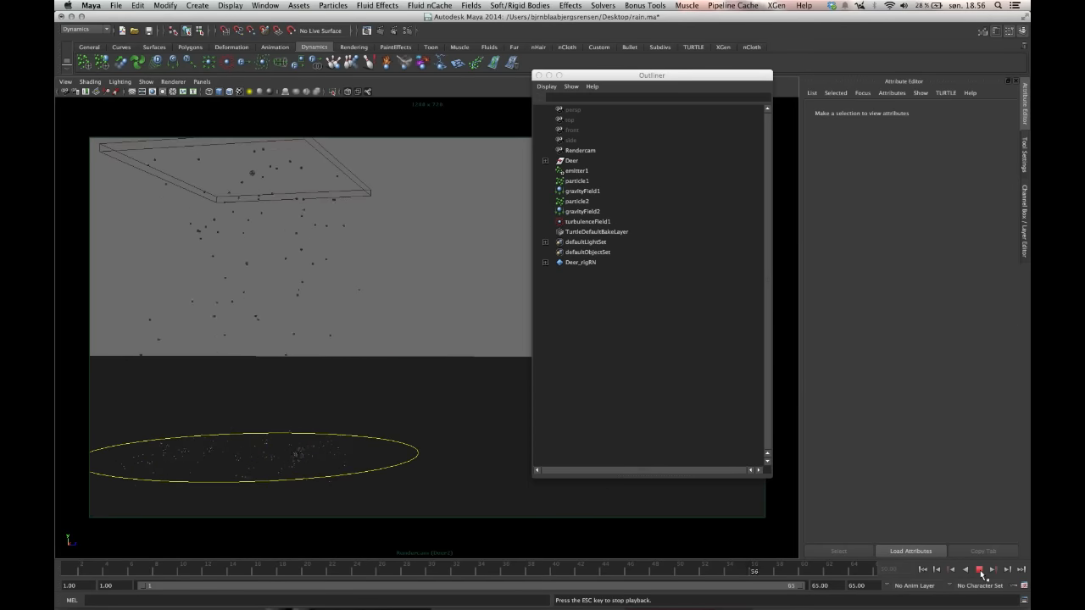
key("Escape")
left_click(603, 7)
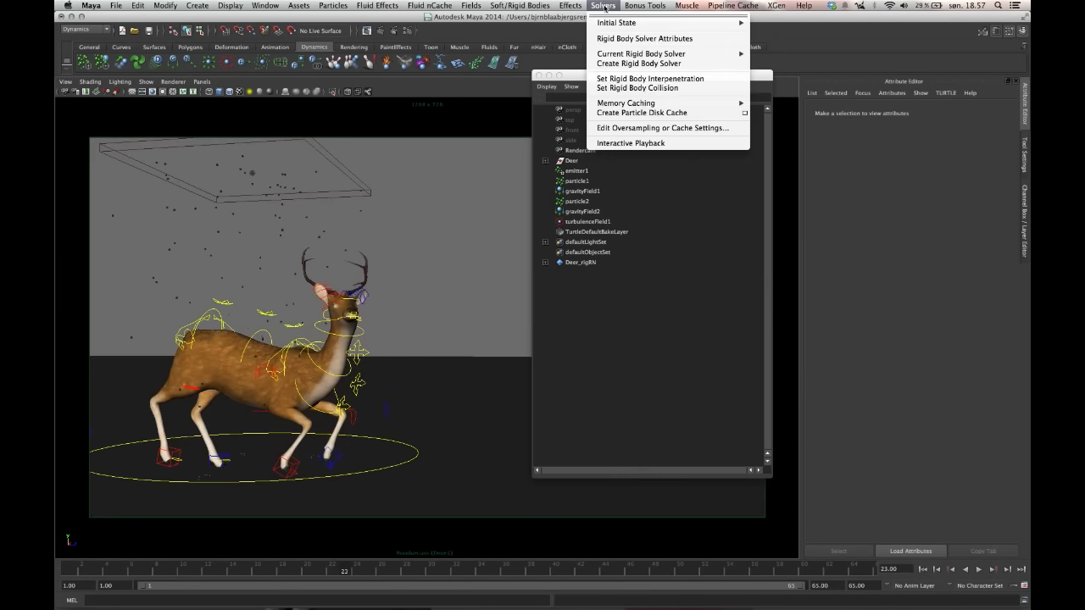
left_click(744, 115)
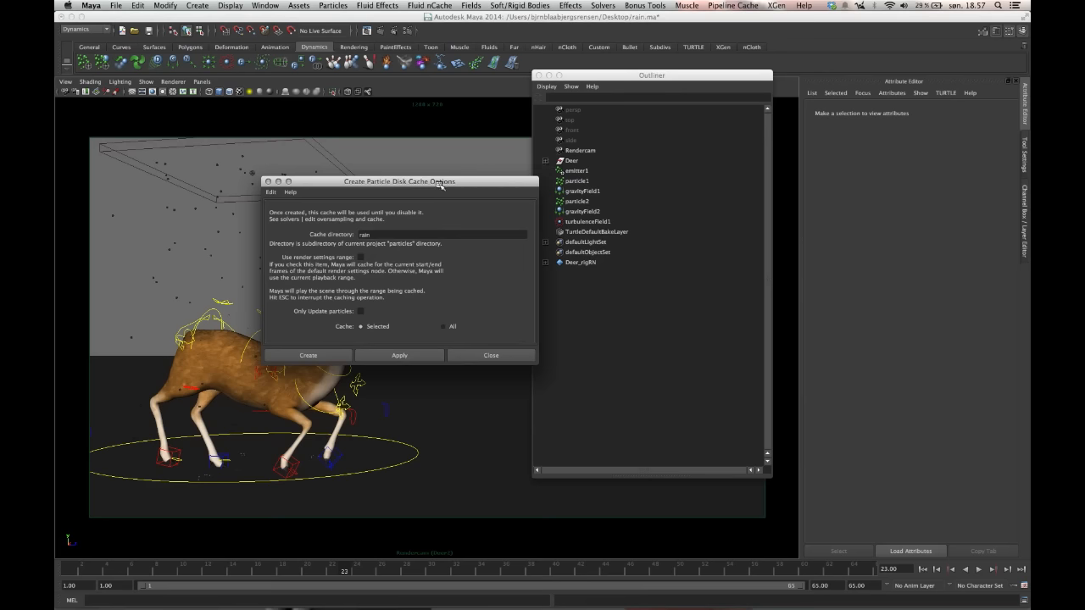
left_click(442, 327)
left_click(326, 356)
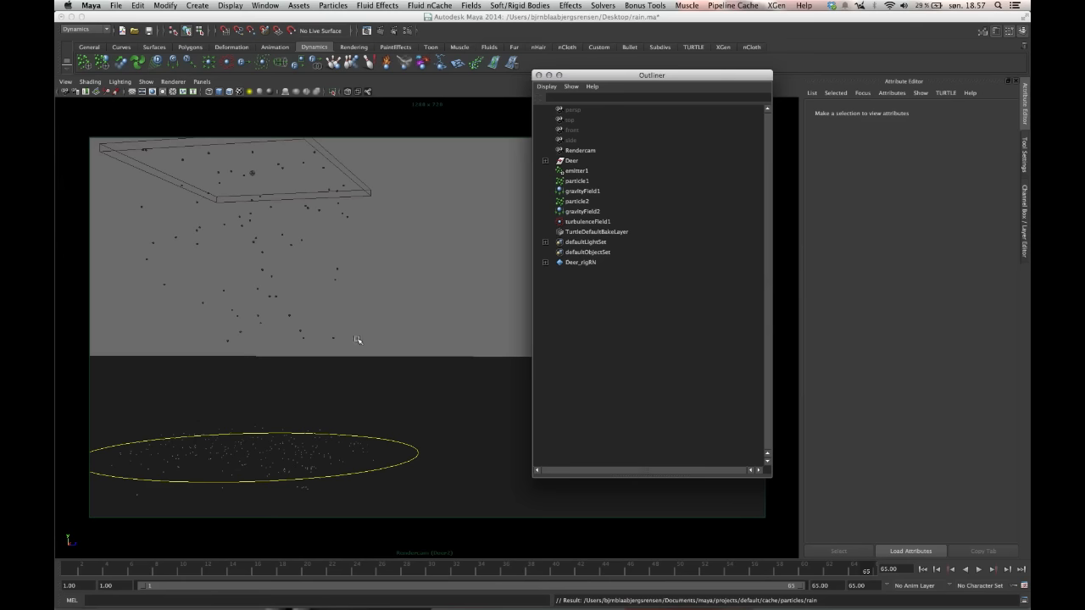
key("alt+v")
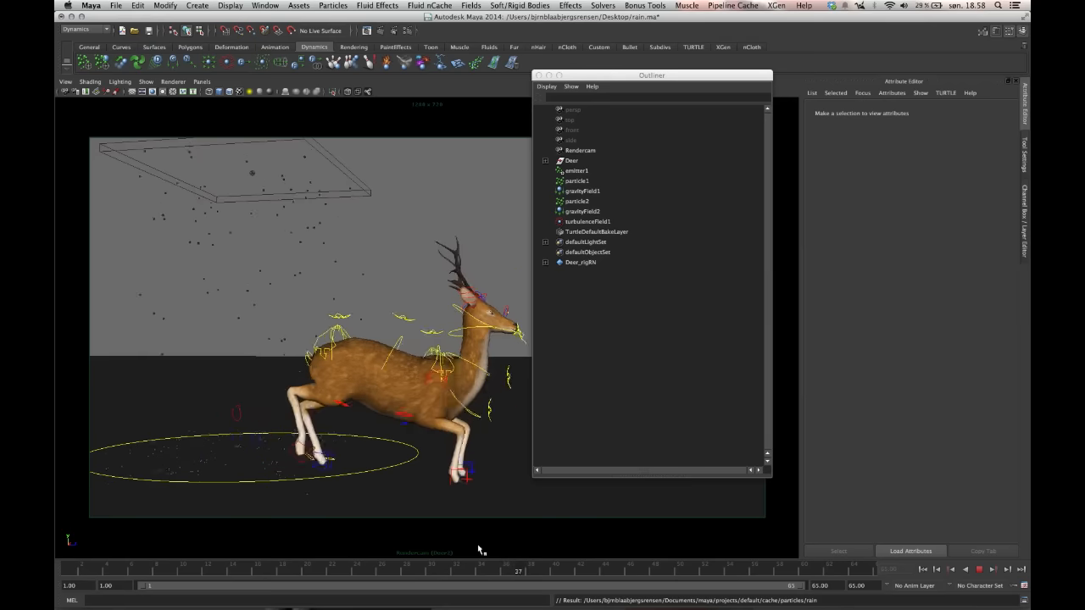
key("alt+v")
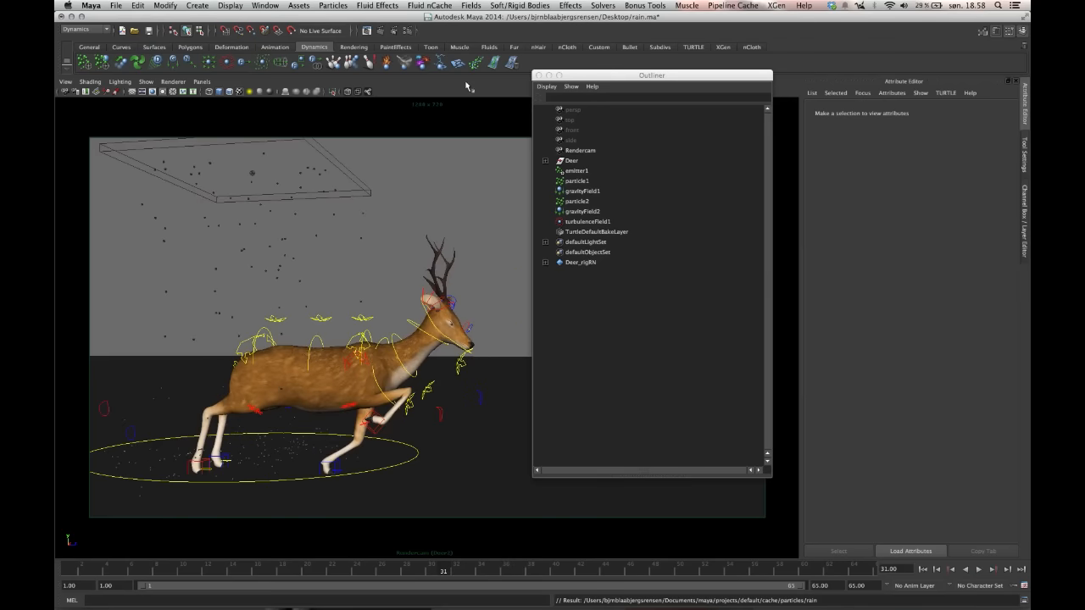
Step: Set mental ray motion blur to Full for the Deer2 render layer and render a test frame
left_click(408, 32)
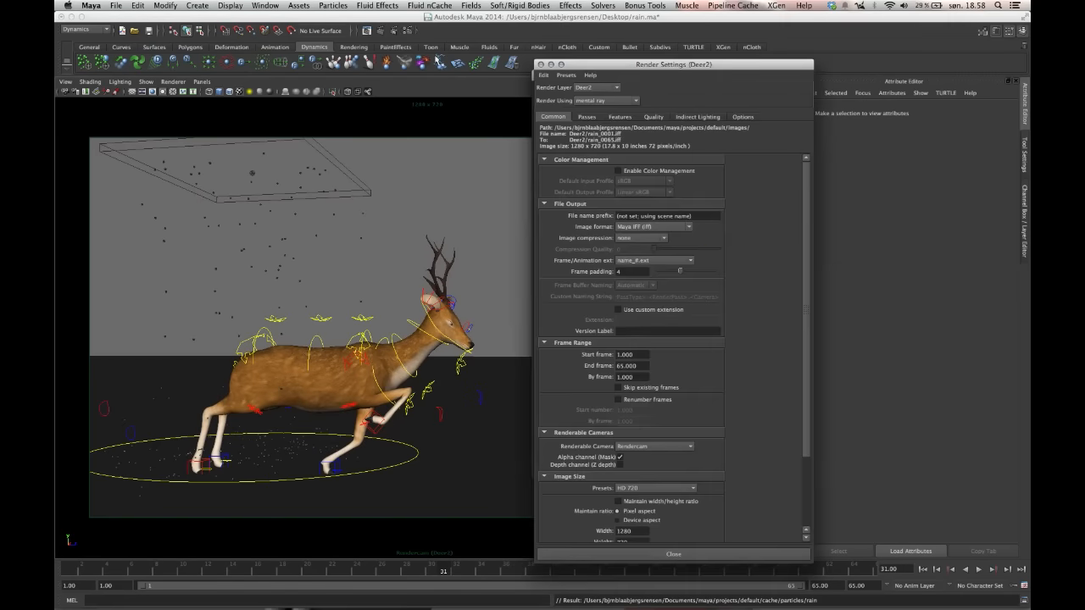
left_click(620, 116)
left_click(648, 234)
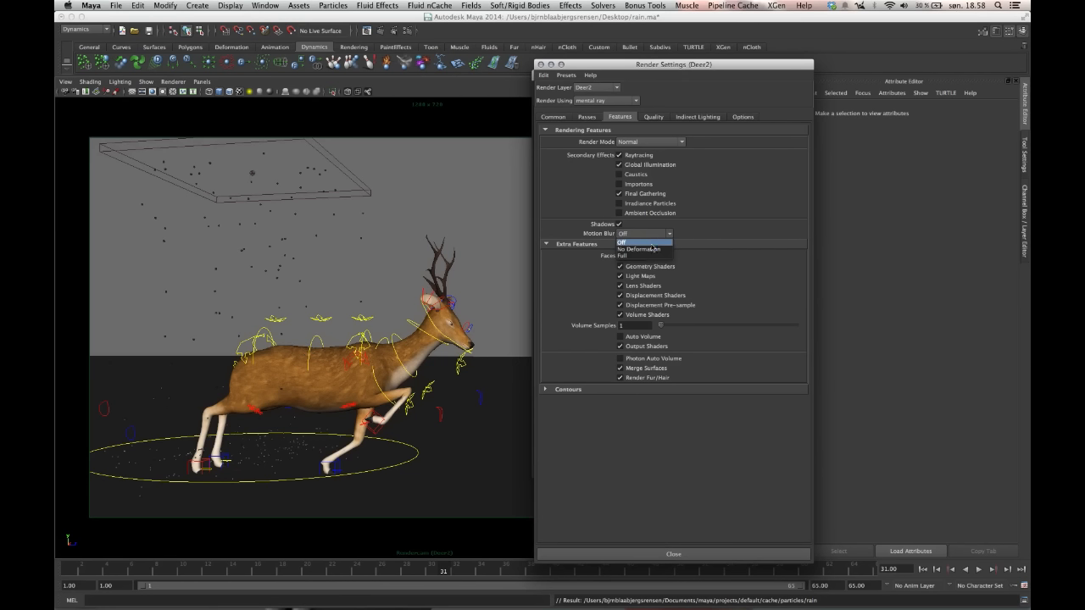
left_click(650, 256)
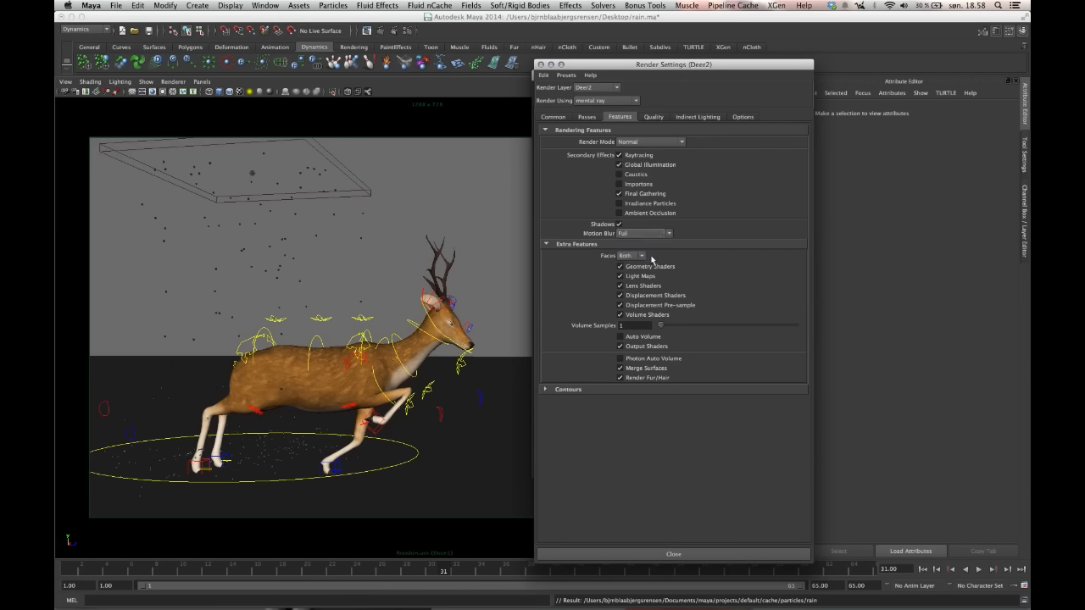
left_click(366, 30)
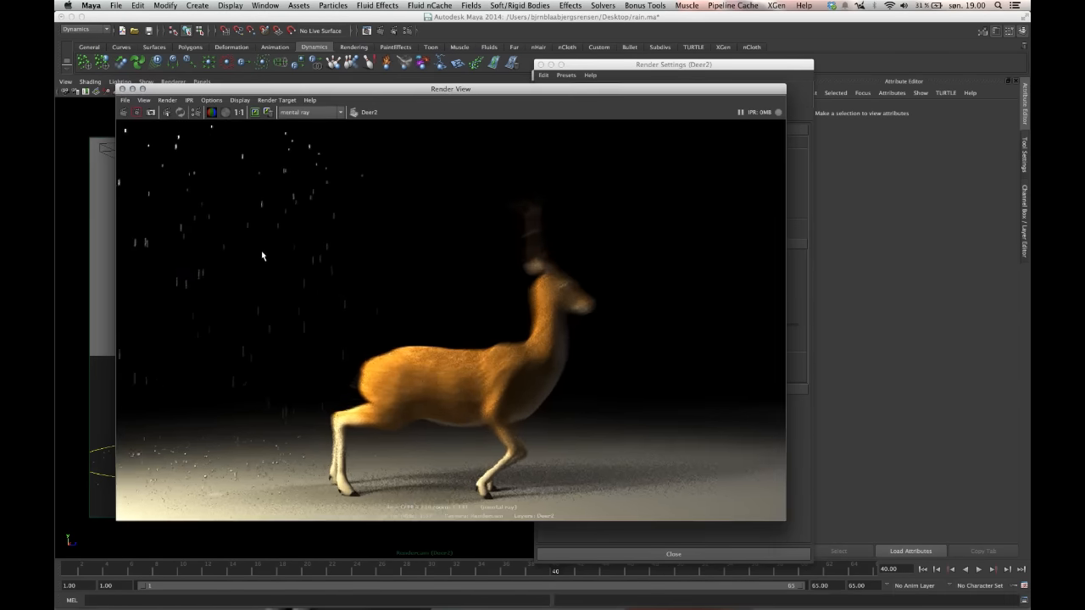
Step: Examine the motion-blurred raindrops, the ground splashes and the deer up close in the rendered frame
scroll(263, 256, "up", 3)
middle_click_drag(241, 264, 531, 396, "alt")
scroll(329, 337, "up", 1)
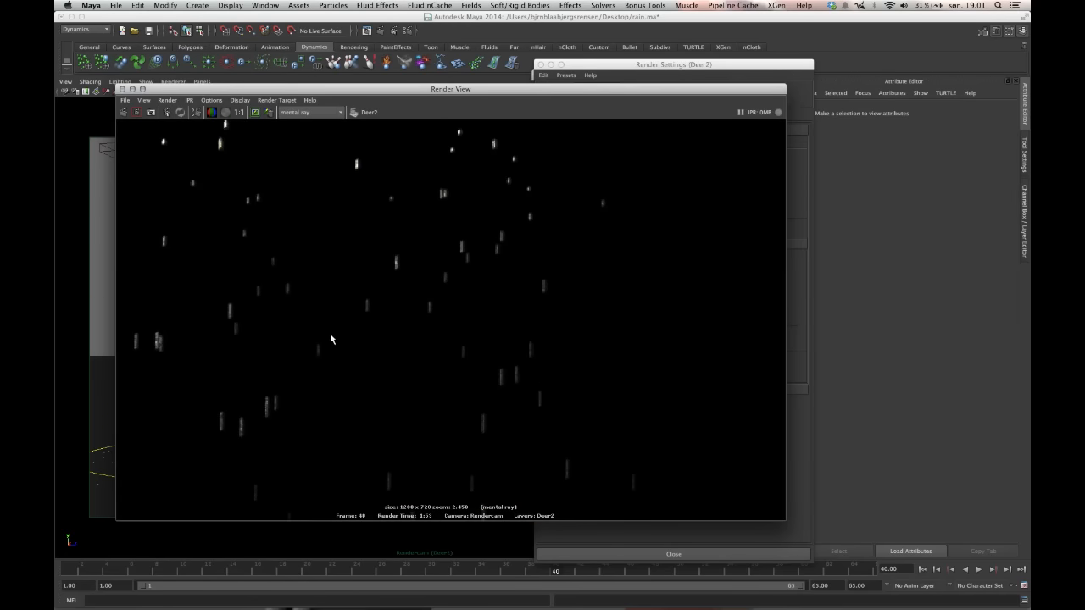
middle_click_drag(342, 338, 357, 209, "alt")
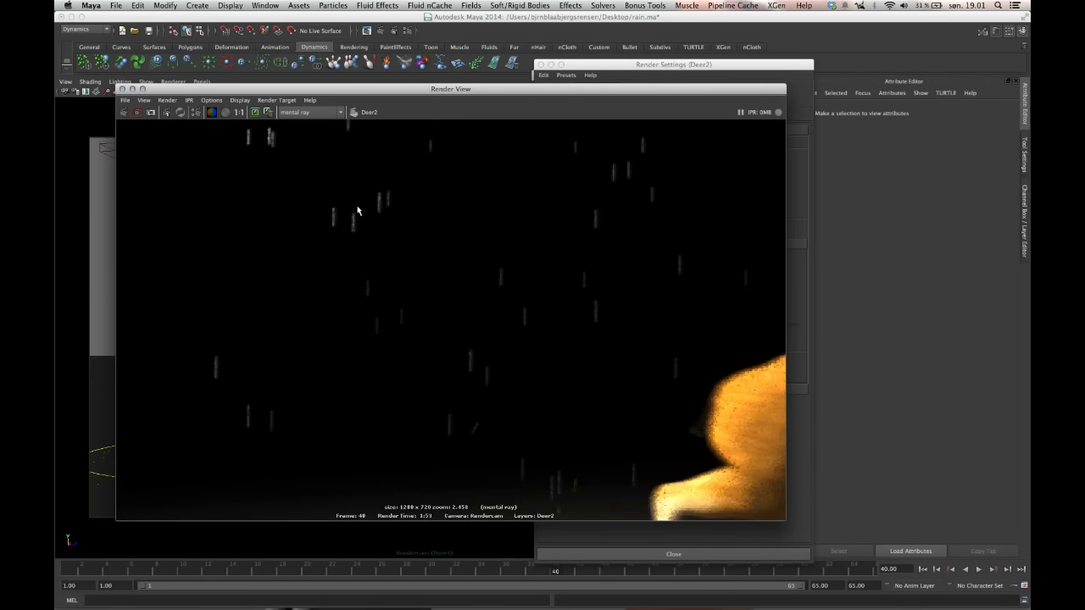
middle_click_drag(354, 263, 391, 450, "alt")
middle_click_drag(416, 344, 413, 271, "alt")
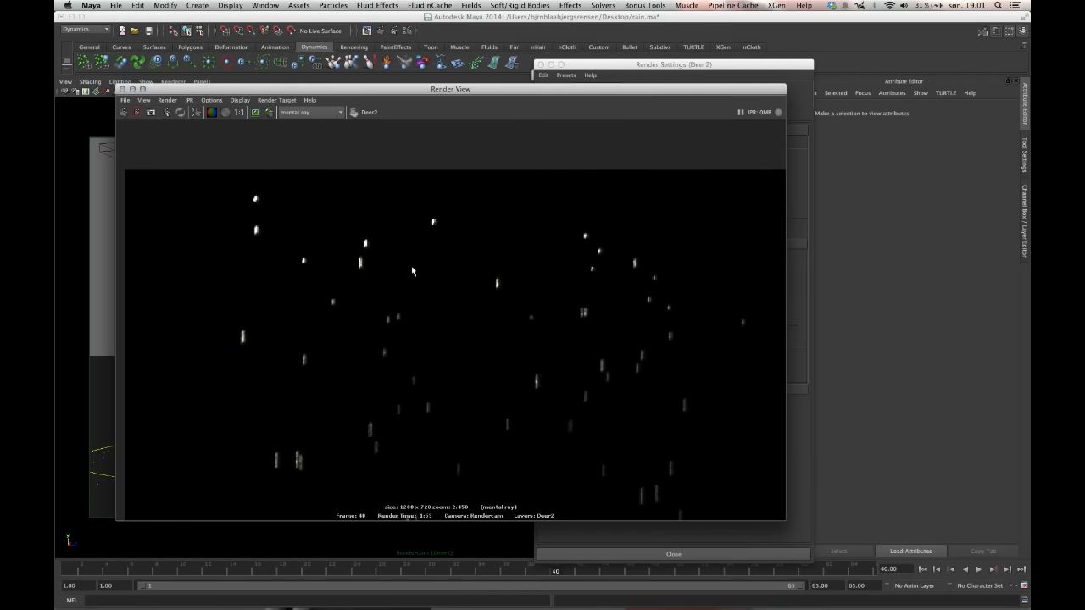
middle_click_drag(452, 356, 348, 123, "alt")
scroll(483, 294, "down", 5)
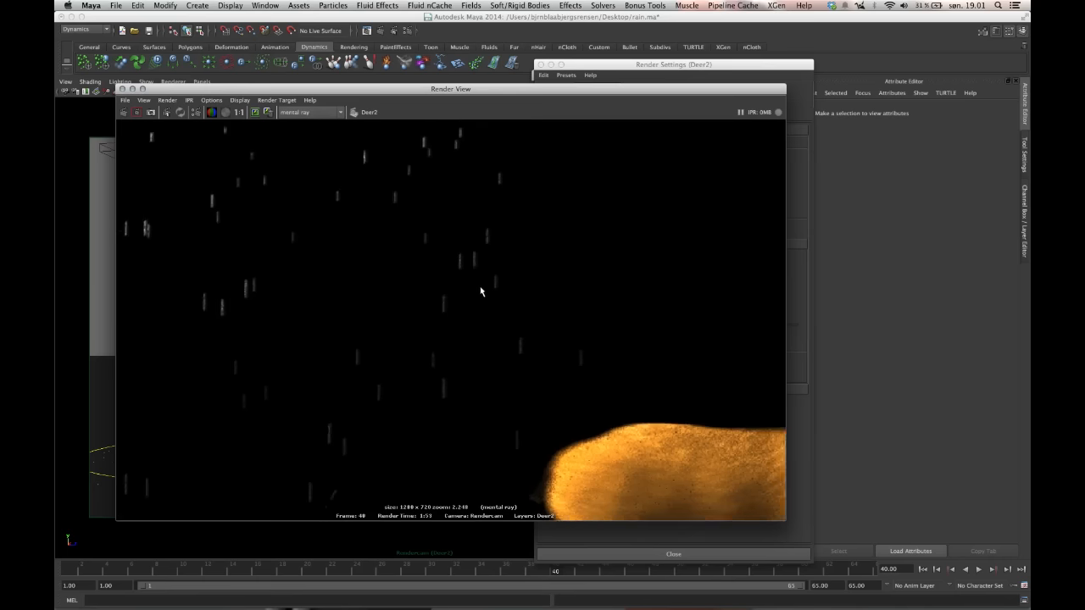
scroll(469, 272, "down", 3)
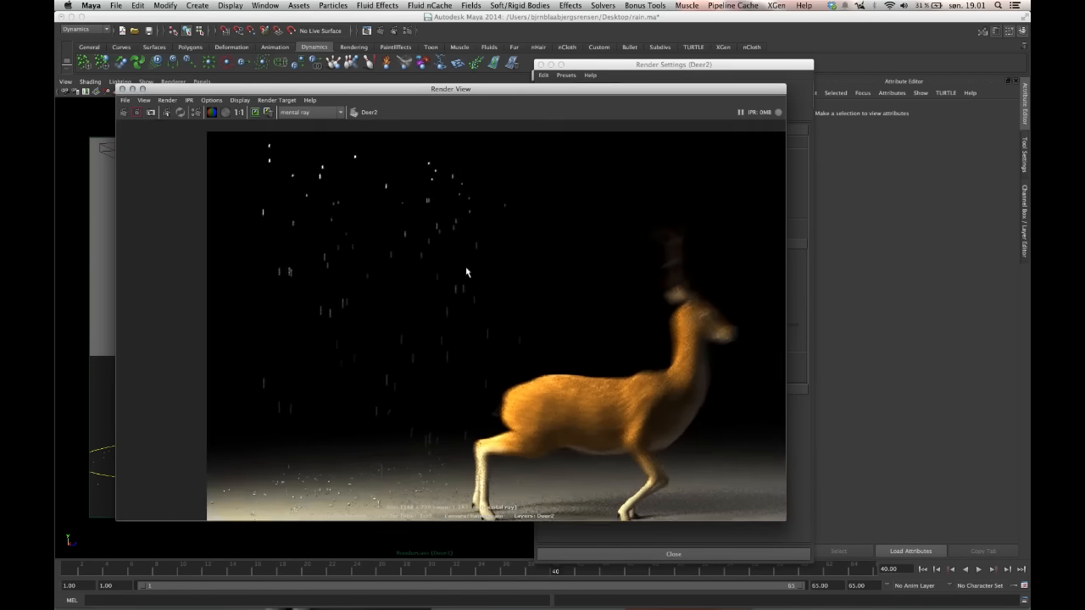
middle_click_drag(475, 274, 409, 288, "alt")
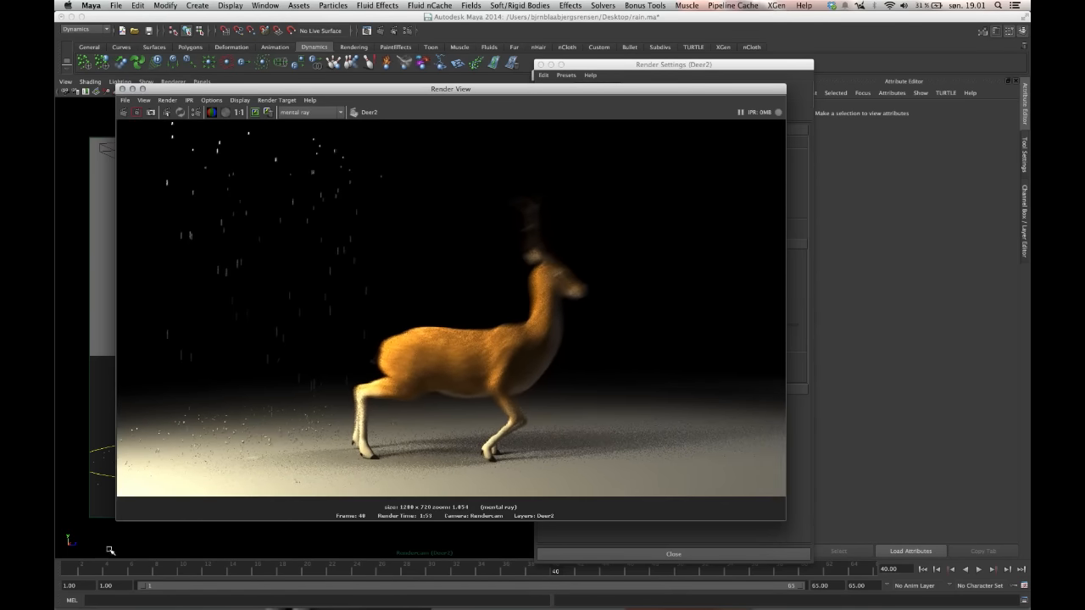
Step: Extend the timeline so that the animation range starts at frame -20
left_click(106, 585)
type("-")
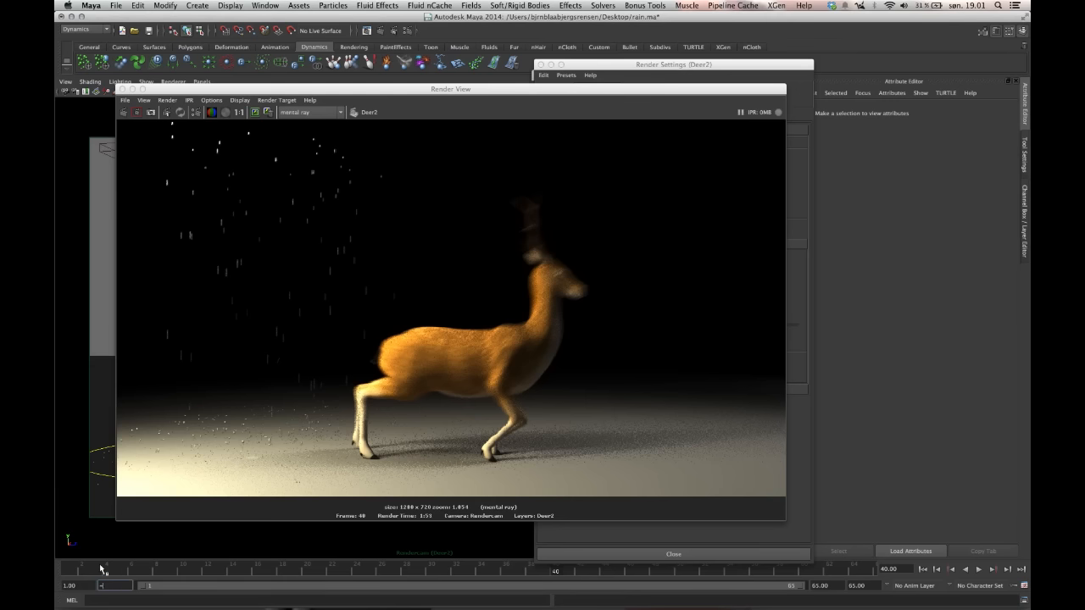
type("20")
key("Return")
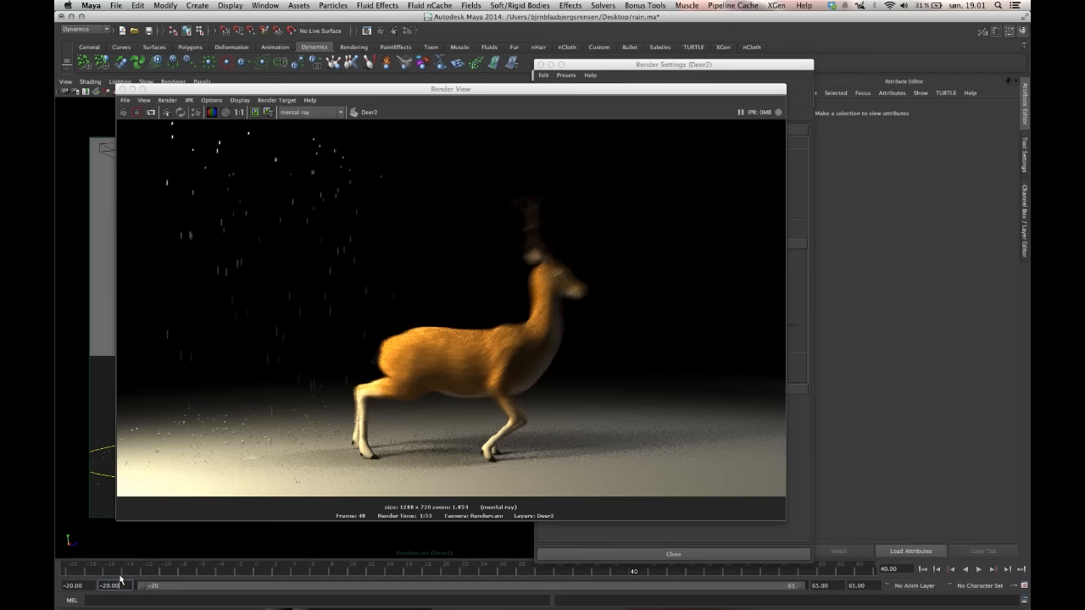
Step: Set the playback range start to frame -7 and open the animation start time for editing
left_click_drag(121, 586, 106, 586)
type("-7")
key("Return")
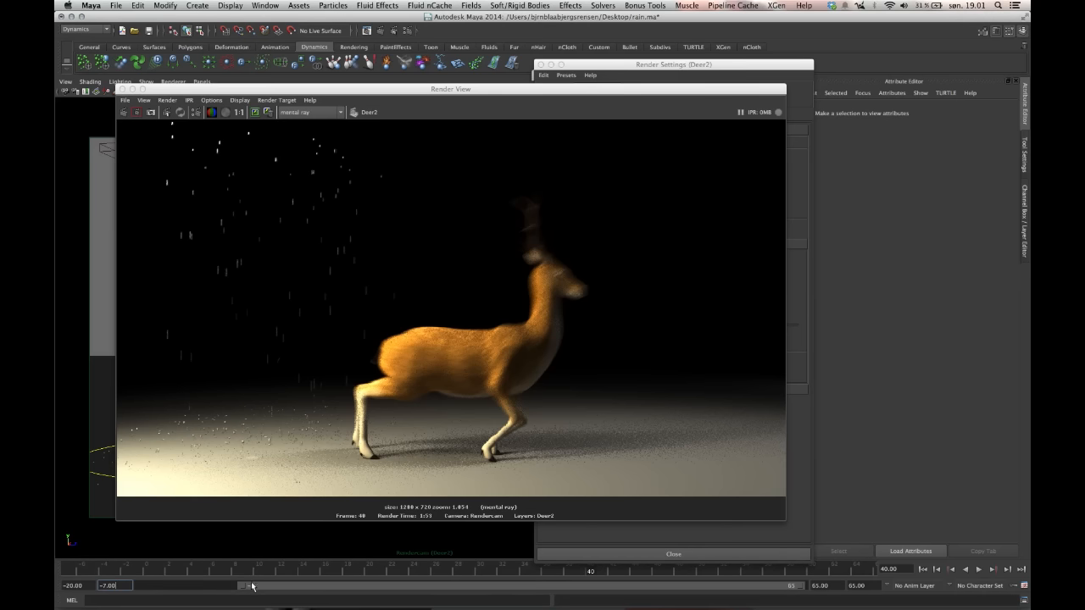
left_click(65, 586)
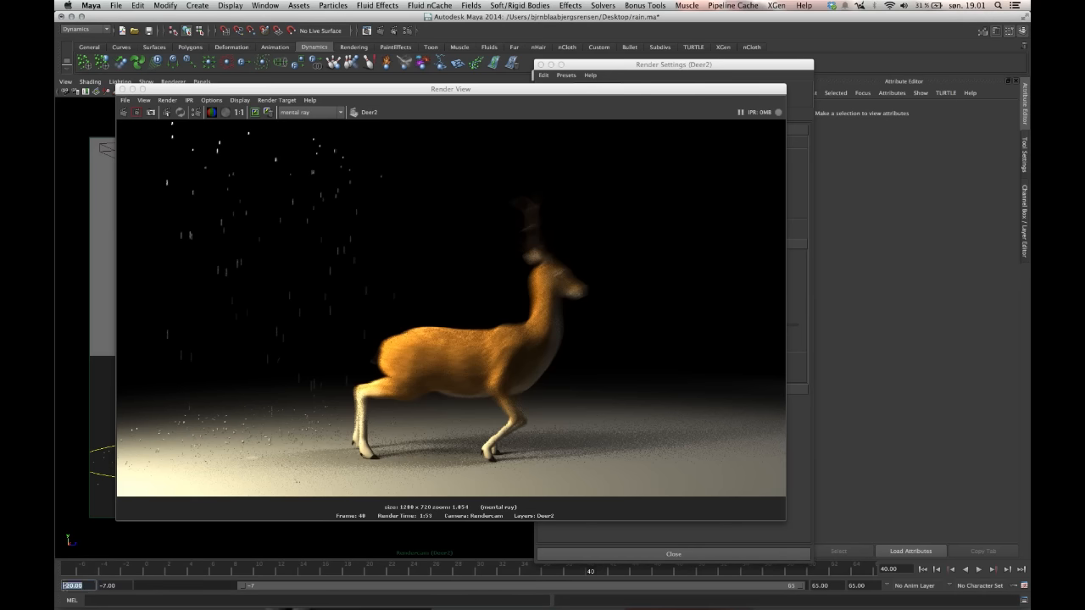